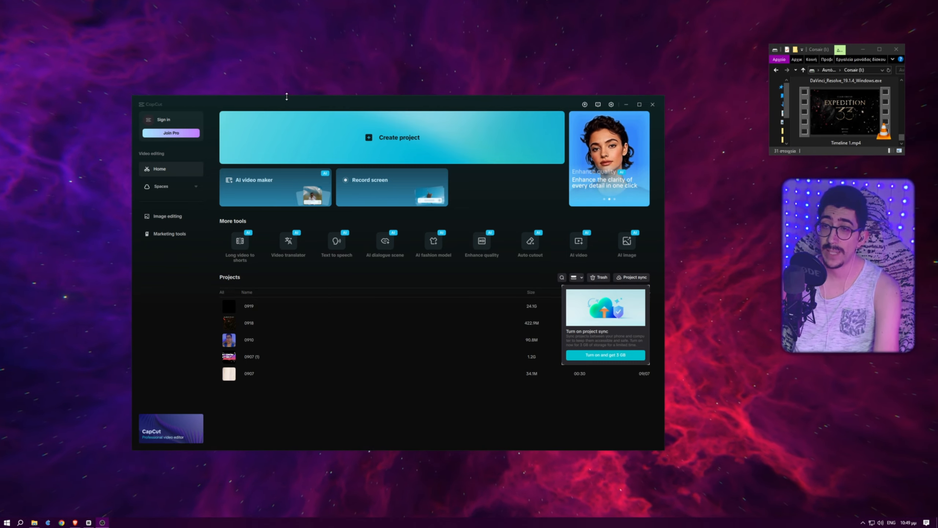
- Create a new project and place Timeline 1.mp4 from the open folder window onto the timeline
{"action": "mouse_move", "coordinate": [313, 105]}
{"action": "left_mouse_down"}
{"action": "mouse_move", "coordinate": [358, 120]}
{"action": "mouse_move", "coordinate": [314, 99]}
{"action": "left_mouse_up"}
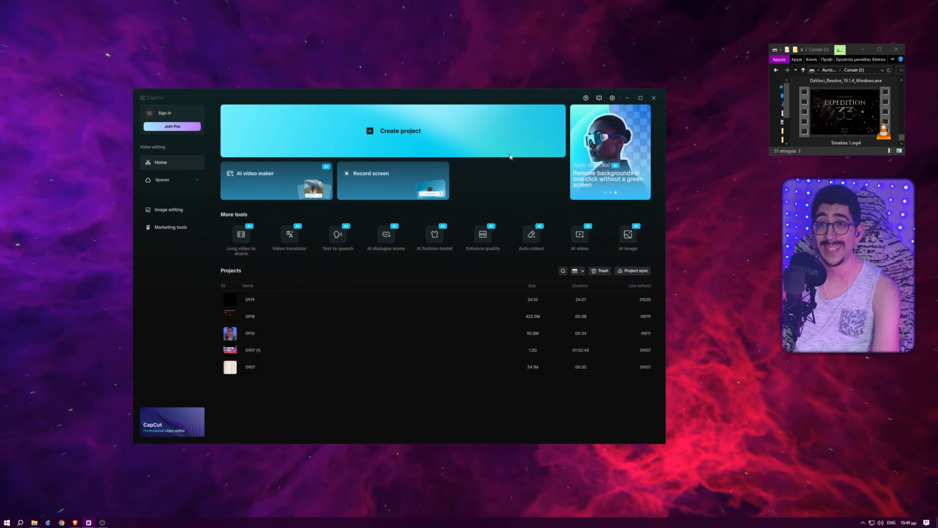
{"action": "left_click", "coordinate": [398, 132]}
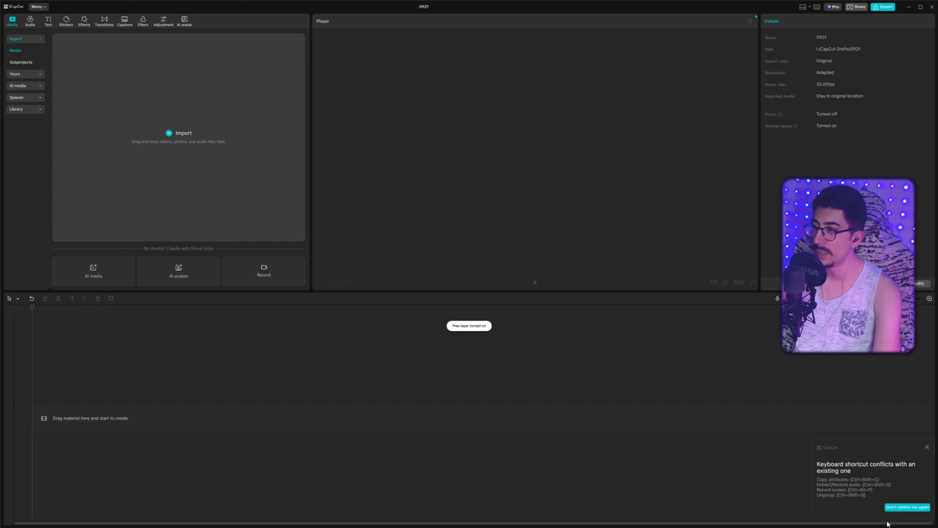
{"action": "left_click", "coordinate": [927, 447]}
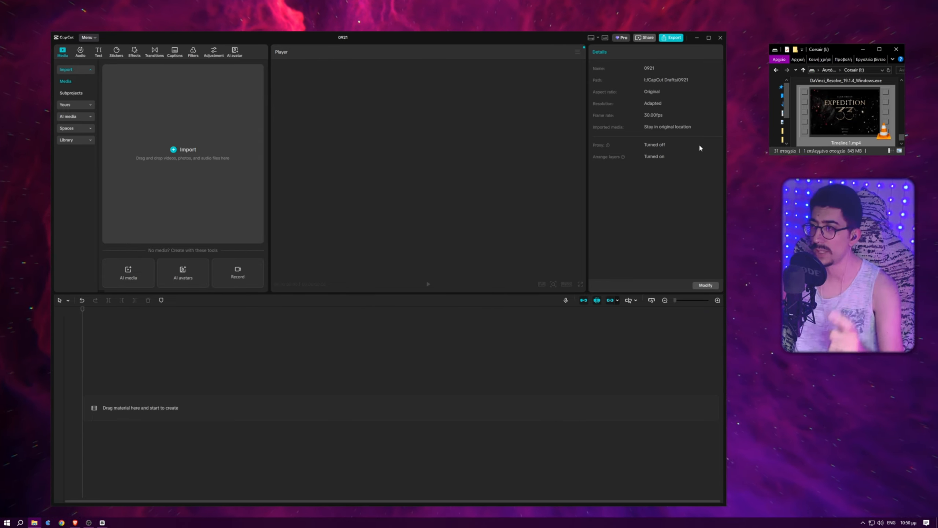
{"action": "left_click_drag", "start_coordinate": [827, 117], "coordinate": [136, 400]}
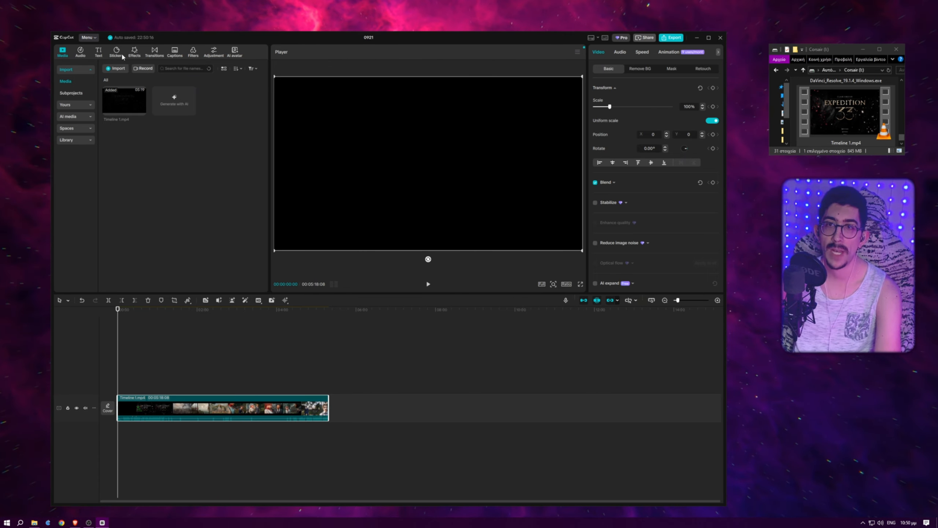
- Browse the trending video effects and add the Pixelate effect above the clip, just after the 2:16 mark
{"action": "left_click", "coordinate": [140, 52]}
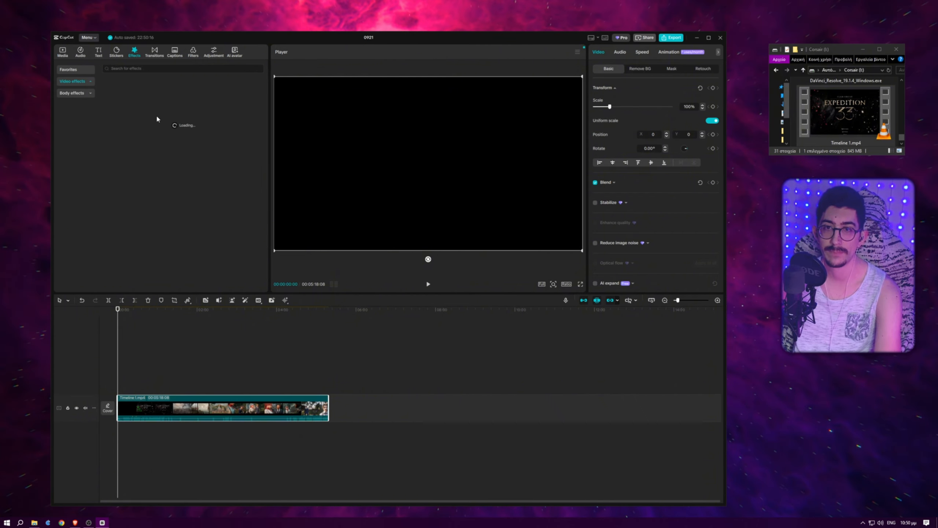
{"action": "scroll", "coordinate": [228, 158], "scroll_direction": "down", "scroll_amount": 8}
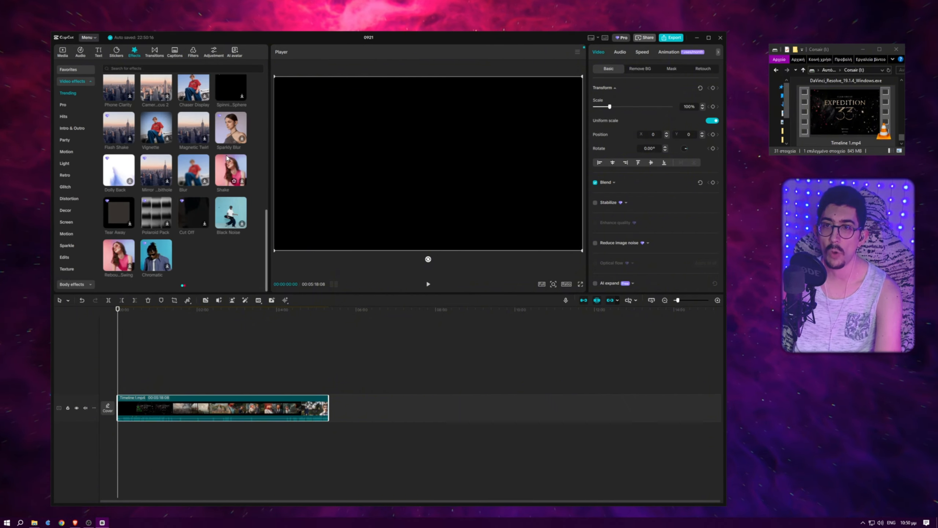
{"action": "scroll", "coordinate": [228, 158], "scroll_direction": "down", "scroll_amount": 10}
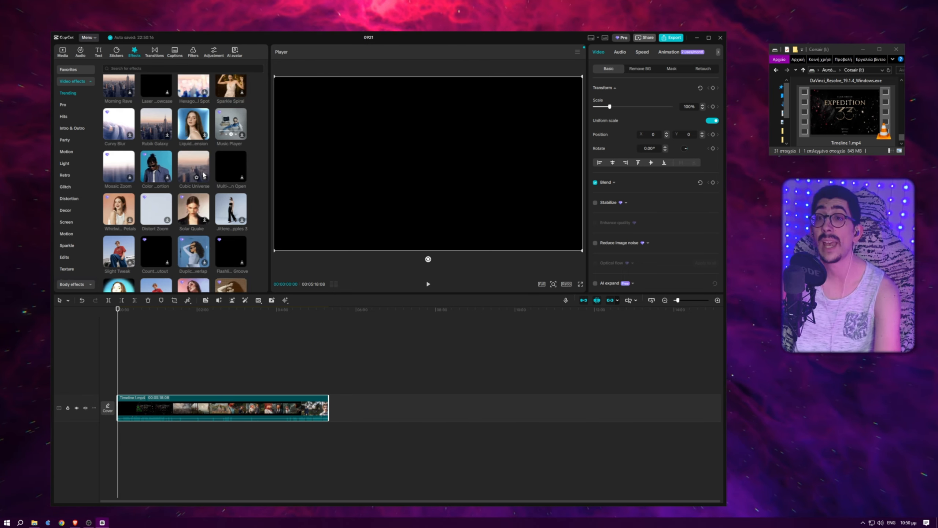
{"action": "scroll", "coordinate": [204, 175], "scroll_direction": "down", "scroll_amount": 5}
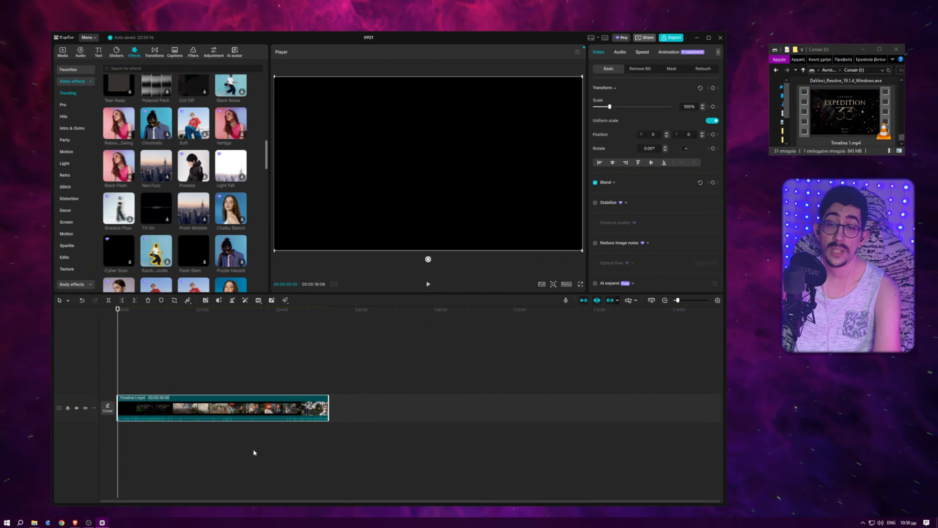
{"action": "left_click_drag", "start_coordinate": [117, 310], "coordinate": [208, 311]}
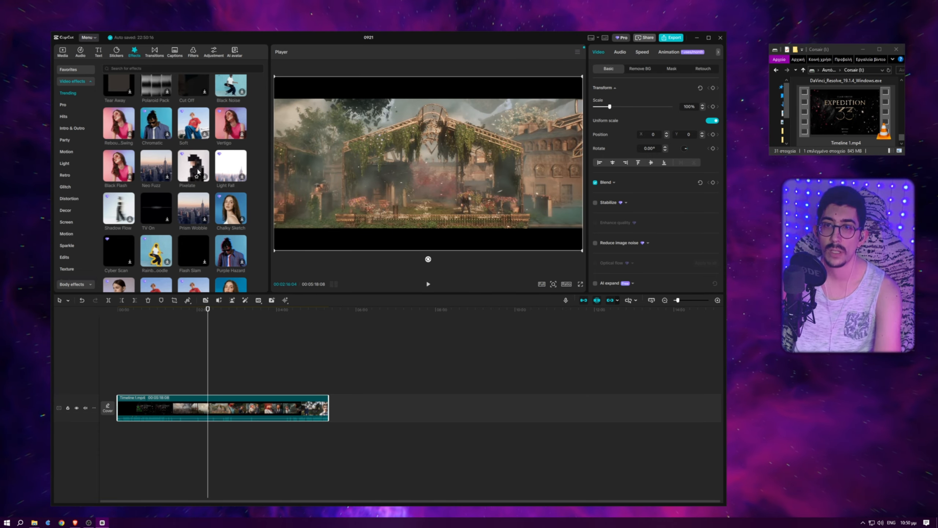
{"action": "mouse_move", "coordinate": [192, 170]}
{"action": "left_mouse_down"}
{"action": "mouse_move", "coordinate": [189, 189]}
{"action": "mouse_move", "coordinate": [190, 159]}
{"action": "mouse_move", "coordinate": [240, 248]}
{"action": "mouse_move", "coordinate": [208, 204]}
{"action": "mouse_move", "coordinate": [199, 168]}
{"action": "left_mouse_up"}
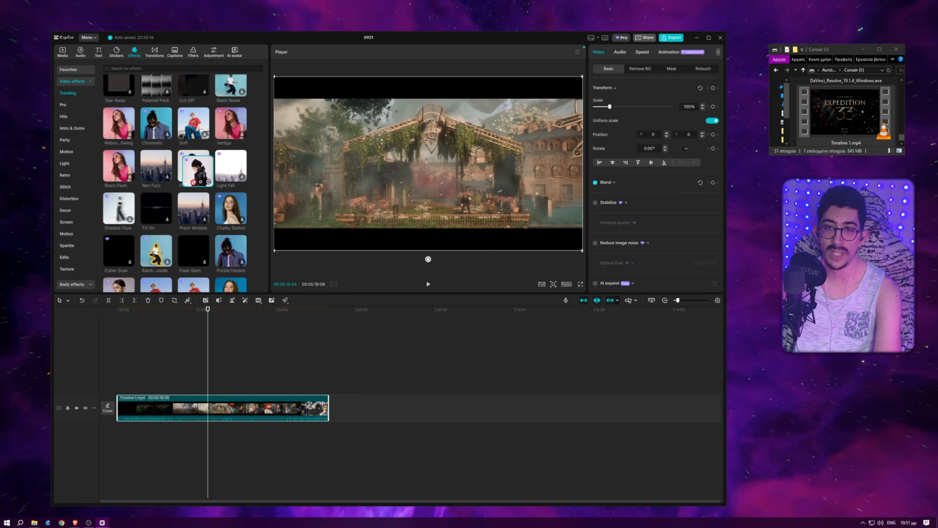
{"action": "mouse_move", "coordinate": [182, 167]}
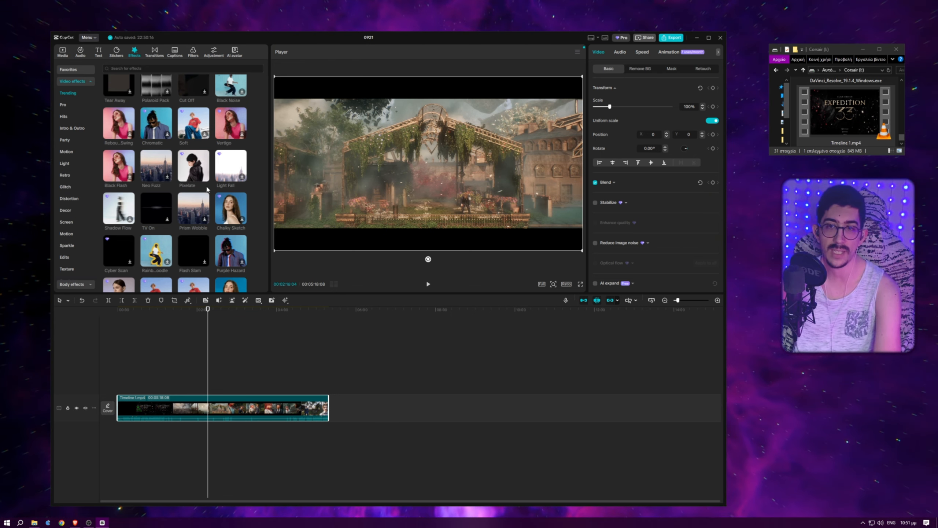
{"action": "left_click_drag", "start_coordinate": [192, 174], "coordinate": [255, 353]}
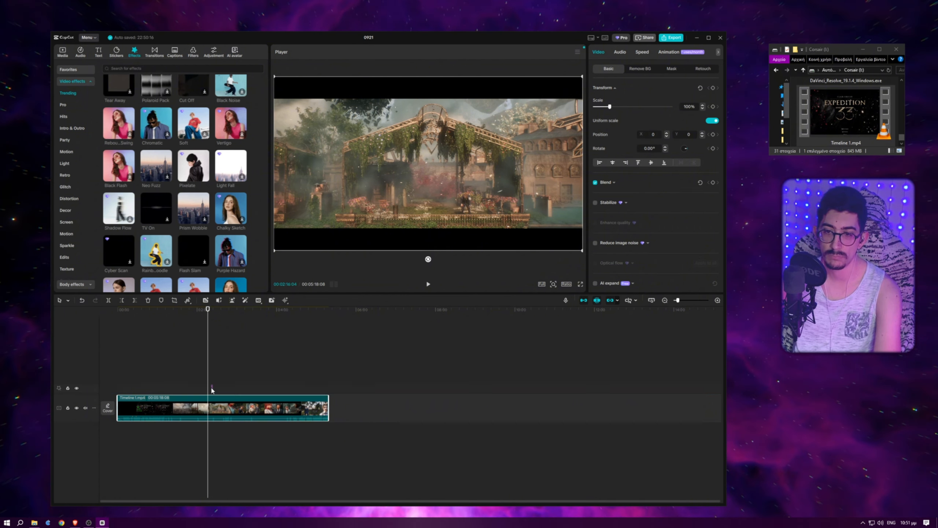
{"action": "left_click_drag", "start_coordinate": [212, 389], "coordinate": [212, 388]}
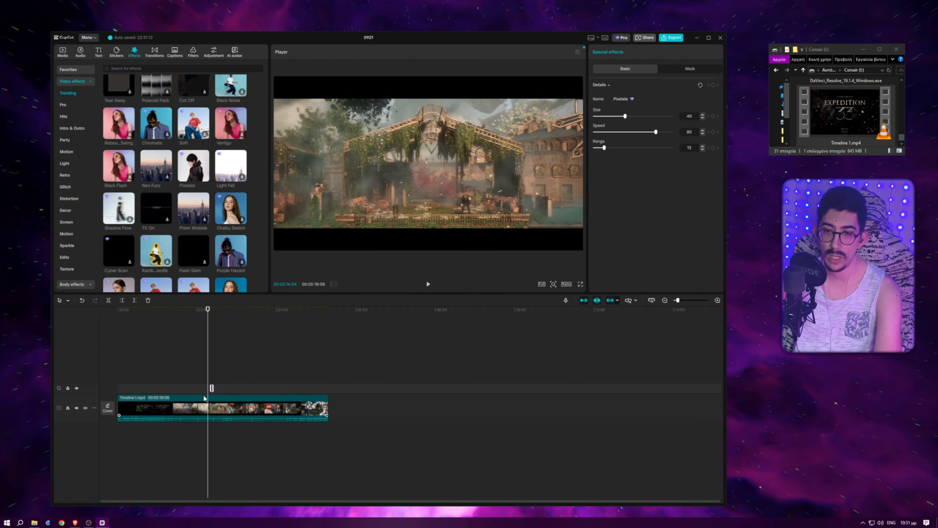
- Stretch the Pixelate effect from the 2:16 mark to a length of about 25 seconds and preview it at about 2:19
{"action": "scroll", "coordinate": [246, 412], "scroll_direction": "up", "scroll_amount": 8, "text": "ctrl"}
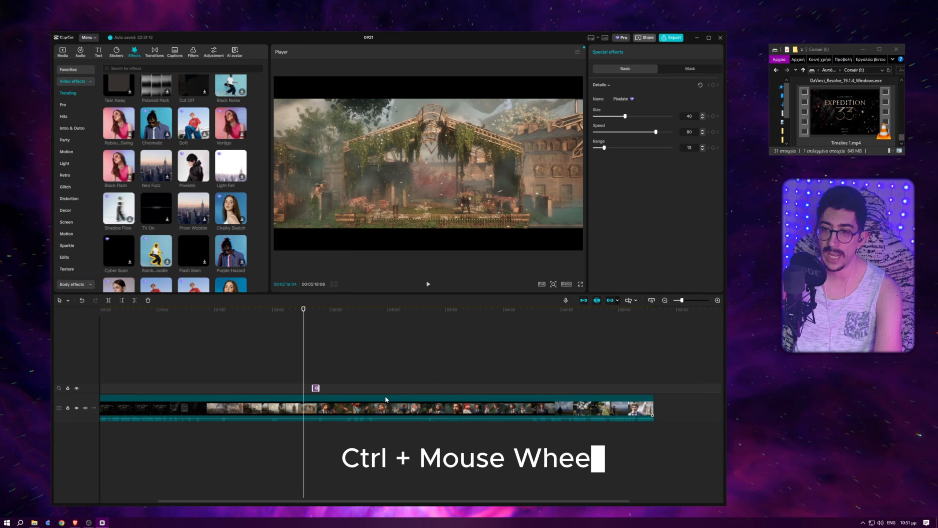
{"action": "scroll", "coordinate": [380, 404], "scroll_direction": "up", "scroll_amount": 5, "text": "ctrl"}
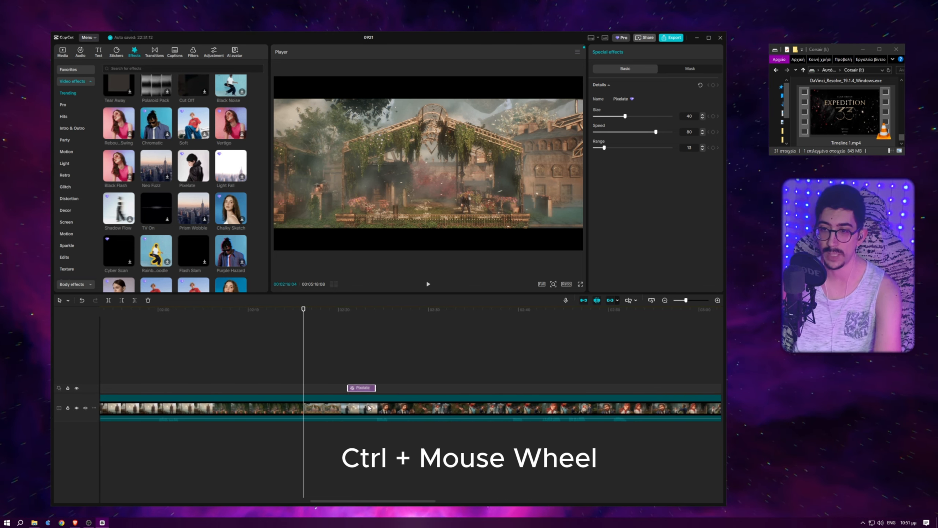
{"action": "left_click_drag", "start_coordinate": [373, 389], "coordinate": [568, 390]}
{"action": "left_click_drag", "start_coordinate": [391, 390], "coordinate": [354, 392]}
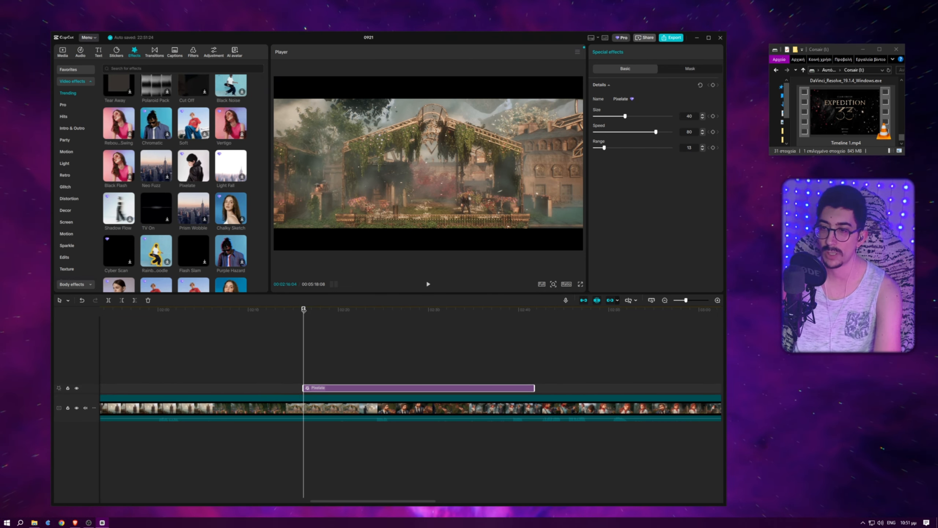
{"action": "left_click_drag", "start_coordinate": [303, 309], "coordinate": [333, 317]}
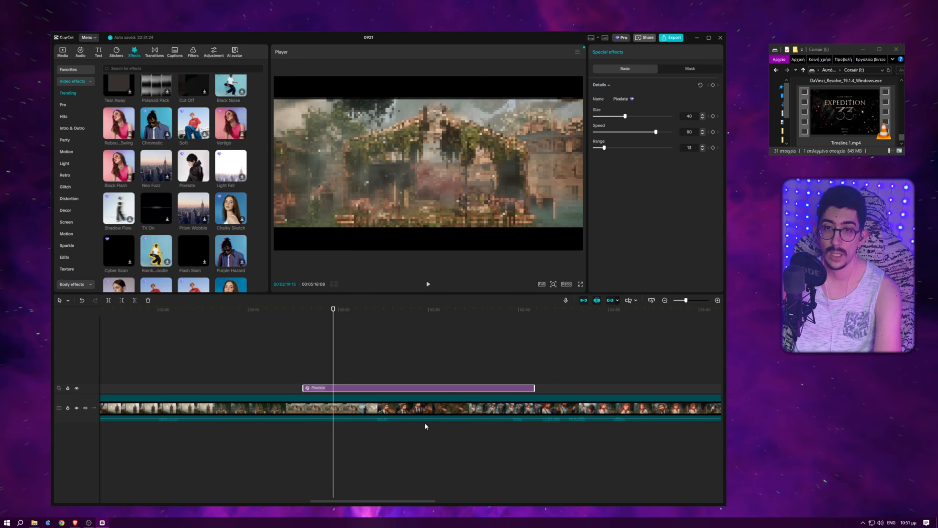
- Add the Chromatic and Mirror Rabbithole effects after Pixelate on the effects track, and extend the Chromatic effect's start earlier
{"action": "scroll", "coordinate": [436, 427], "scroll_direction": "down", "scroll_amount": 5}
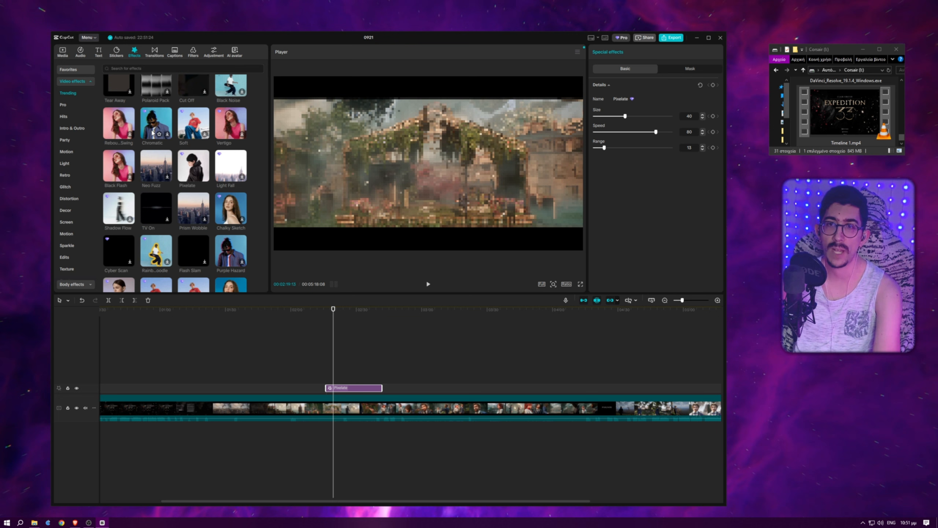
{"action": "left_click_drag", "start_coordinate": [153, 133], "coordinate": [509, 388]}
{"action": "scroll", "coordinate": [235, 181], "scroll_direction": "up", "scroll_amount": 2}
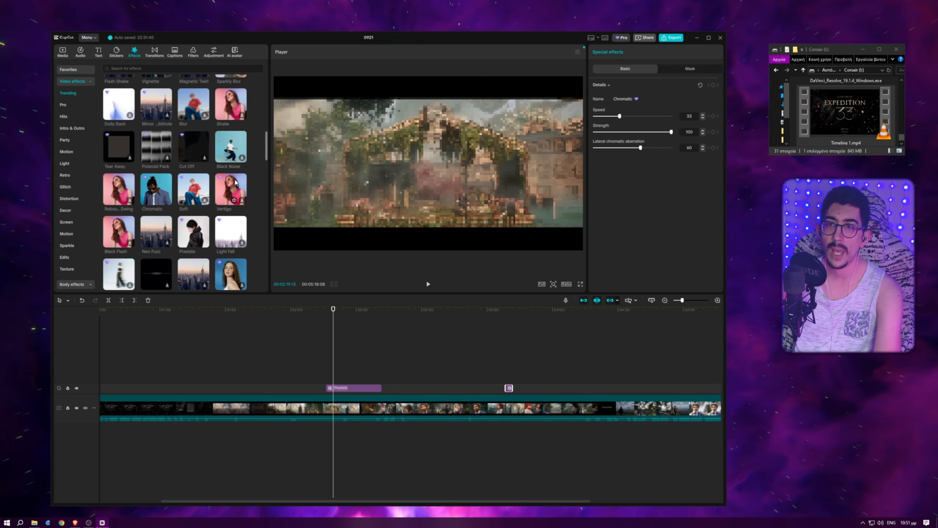
{"action": "scroll", "coordinate": [233, 180], "scroll_direction": "up", "scroll_amount": 2}
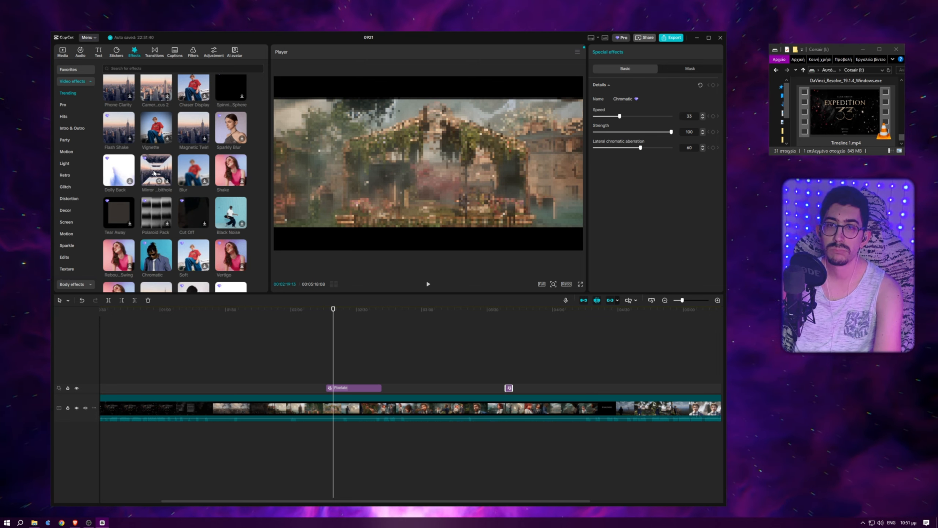
{"action": "left_click_drag", "start_coordinate": [154, 172], "coordinate": [580, 388]}
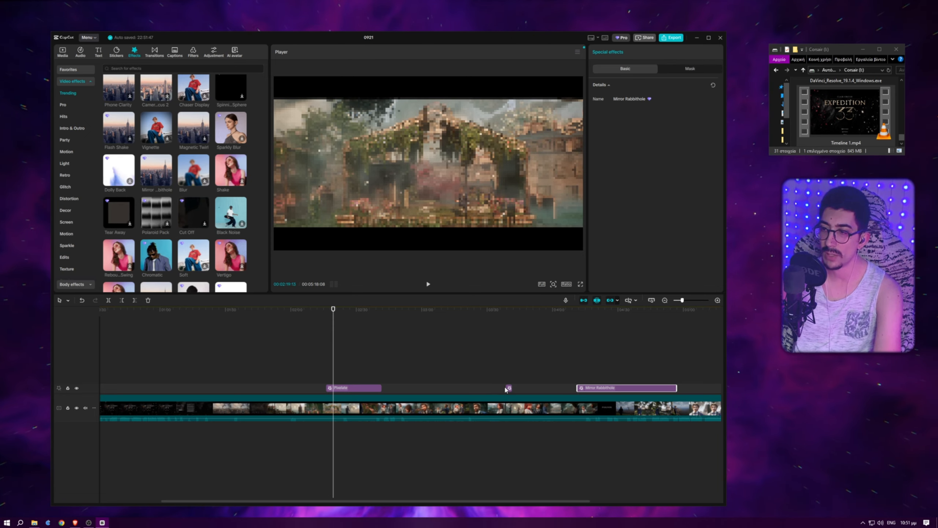
{"action": "left_click_drag", "start_coordinate": [509, 388], "coordinate": [431, 388]}
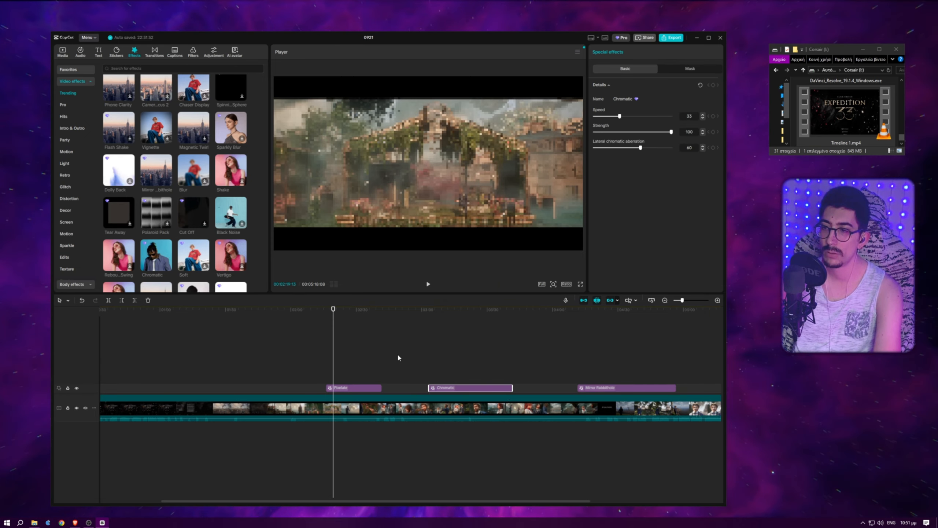
- Scrub through the effects to about 3:52, try to export the project, and return to editing
{"action": "left_click_drag", "start_coordinate": [429, 334], "coordinate": [538, 354]}
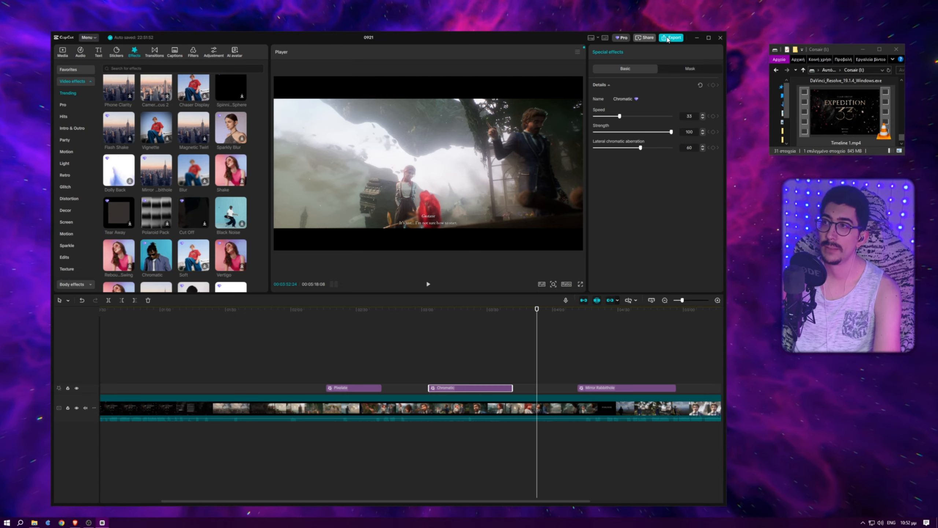
{"action": "left_click", "coordinate": [672, 38]}
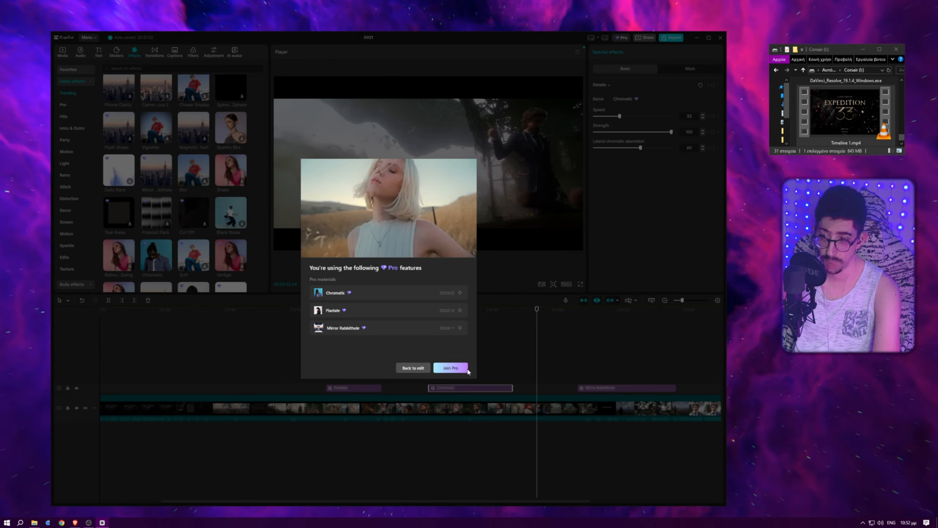
{"action": "left_click", "coordinate": [413, 368]}
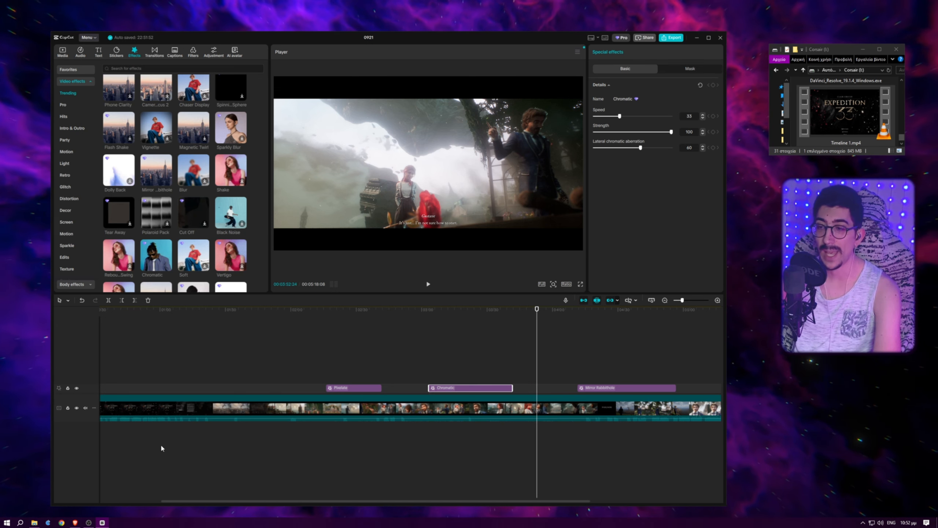
- Select the video clip together with all three effects and combine them into one compound clip
{"action": "left_click_drag", "start_coordinate": [146, 456], "coordinate": [700, 364]}
{"action": "scroll", "coordinate": [516, 414], "scroll_direction": "down", "scroll_amount": 1}
{"action": "scroll", "coordinate": [515, 414], "scroll_direction": "down", "scroll_amount": 2}
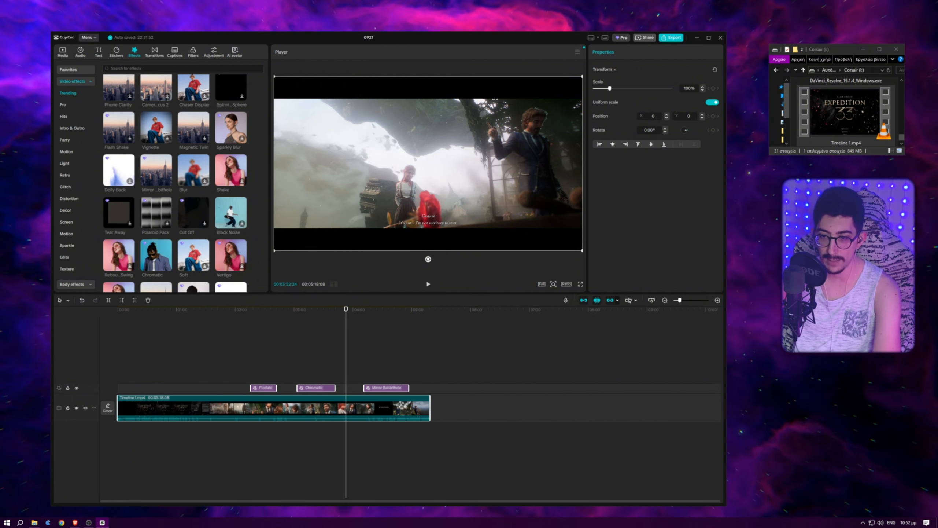
{"action": "left_click", "coordinate": [521, 460]}
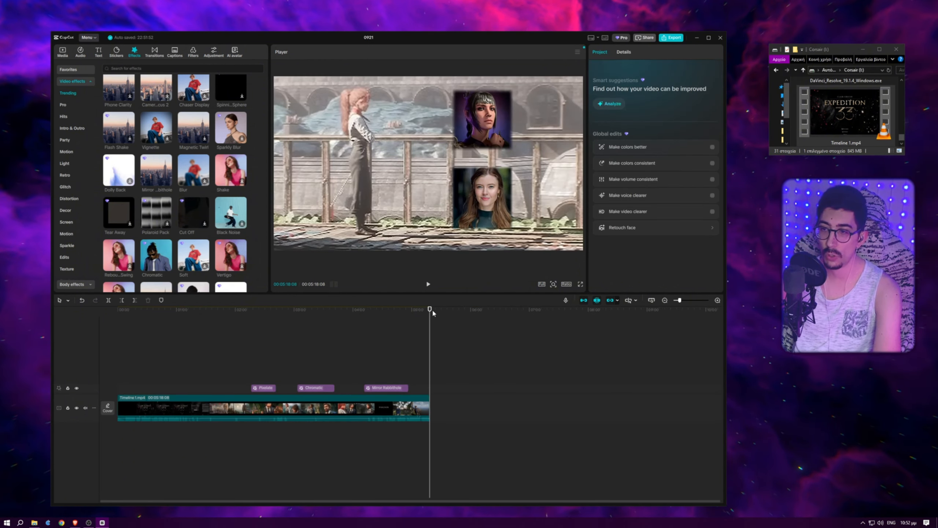
{"action": "left_click_drag", "start_coordinate": [433, 311], "coordinate": [321, 312]}
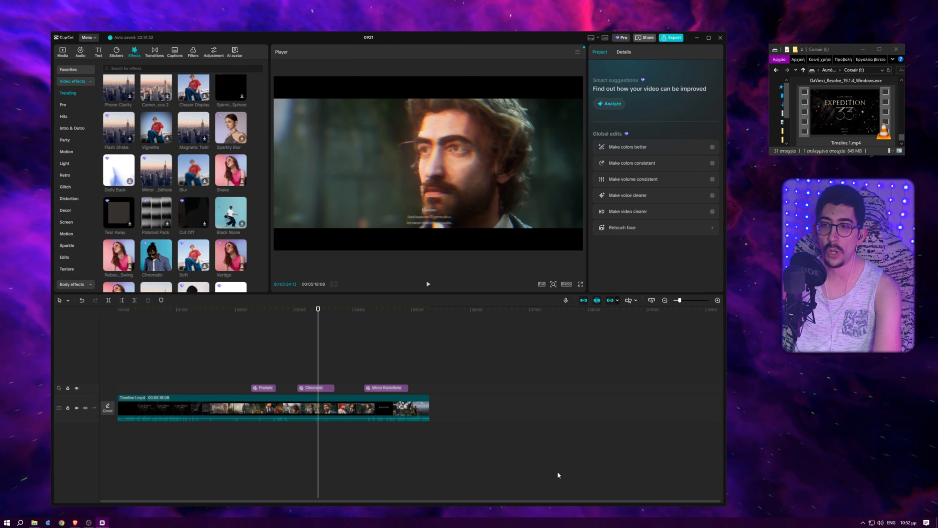
{"action": "key", "text": "ctrl+a"}
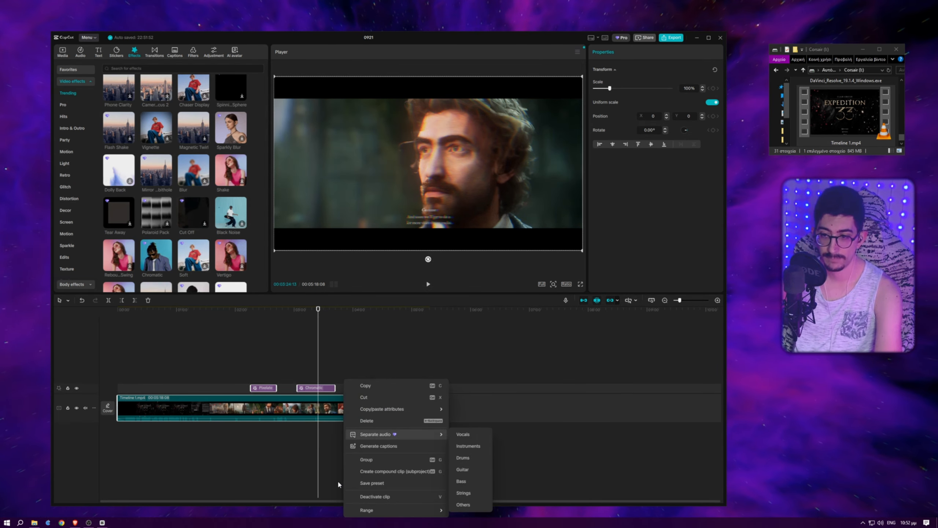
{"action": "left_click", "coordinate": [391, 471]}
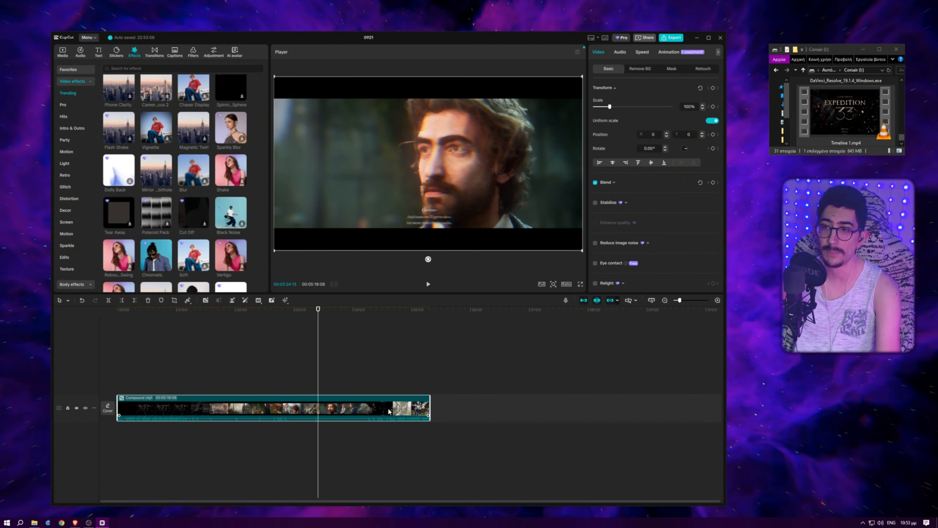
- Turn on Motion blur for the compound clip and let it finish processing
{"action": "scroll", "coordinate": [664, 224], "scroll_direction": "down", "scroll_amount": 4}
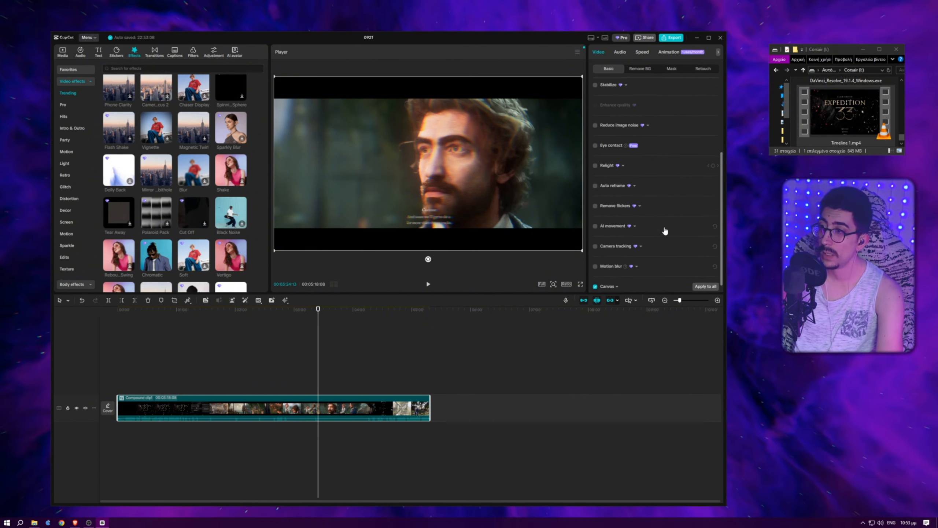
{"action": "scroll", "coordinate": [661, 244], "scroll_direction": "down", "scroll_amount": 1}
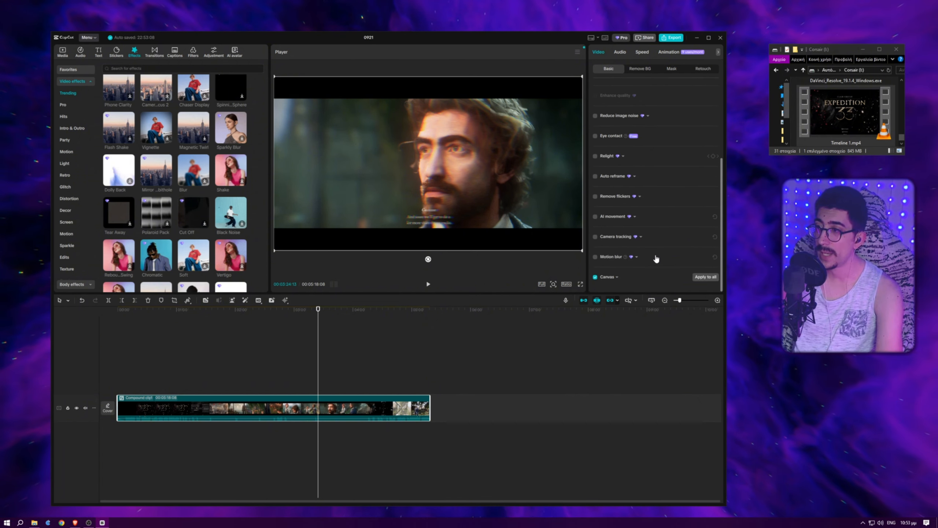
{"action": "left_click", "coordinate": [595, 257]}
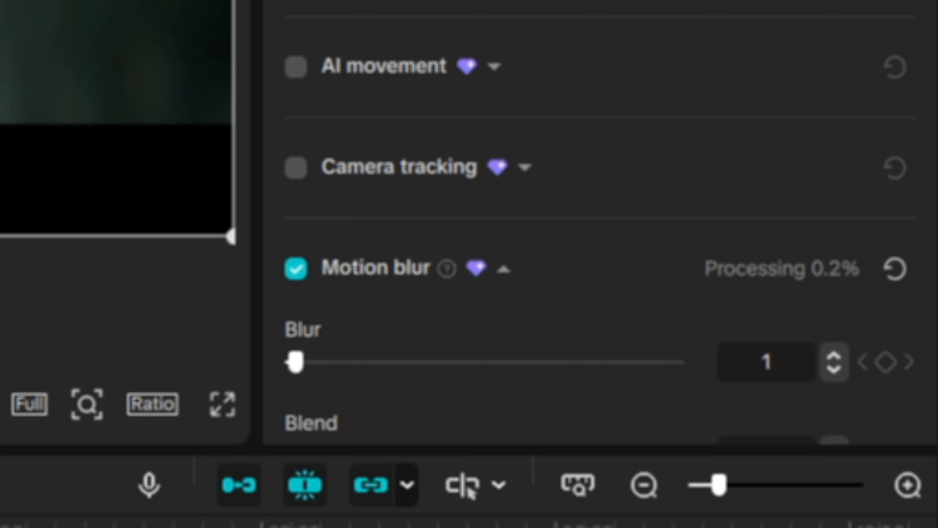
{"action": "mouse_move", "coordinate": [626, 257]}
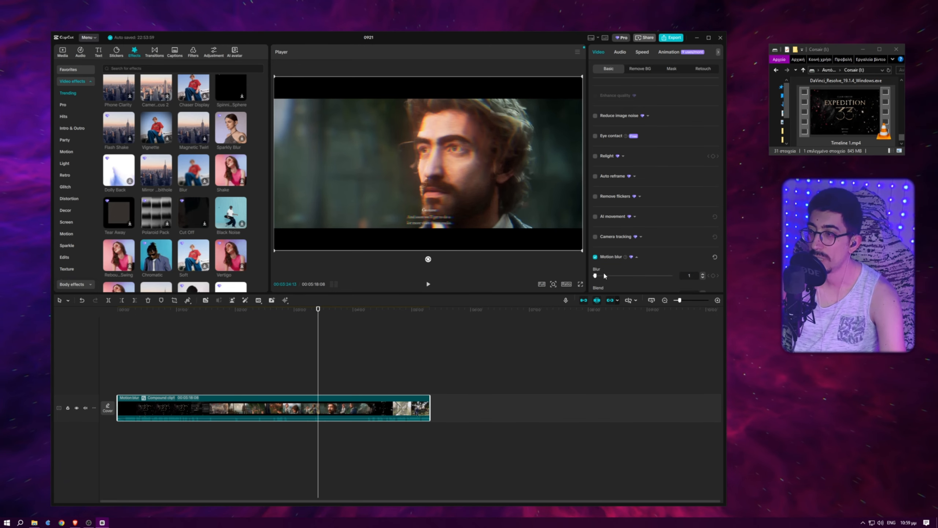
{"action": "mouse_move", "coordinate": [626, 259]}
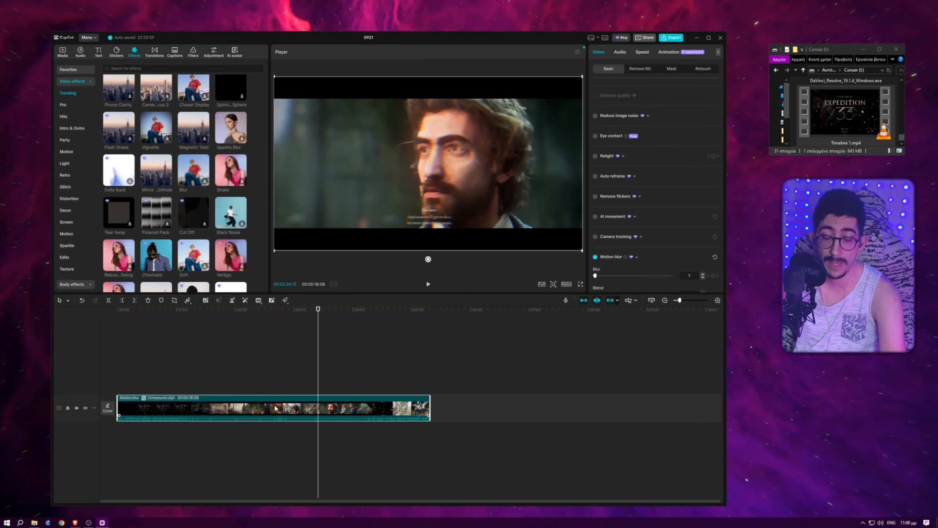
- Pre-process the motion-blurred compound clip on the timeline and let it finish
{"action": "right_click", "coordinate": [289, 402]}
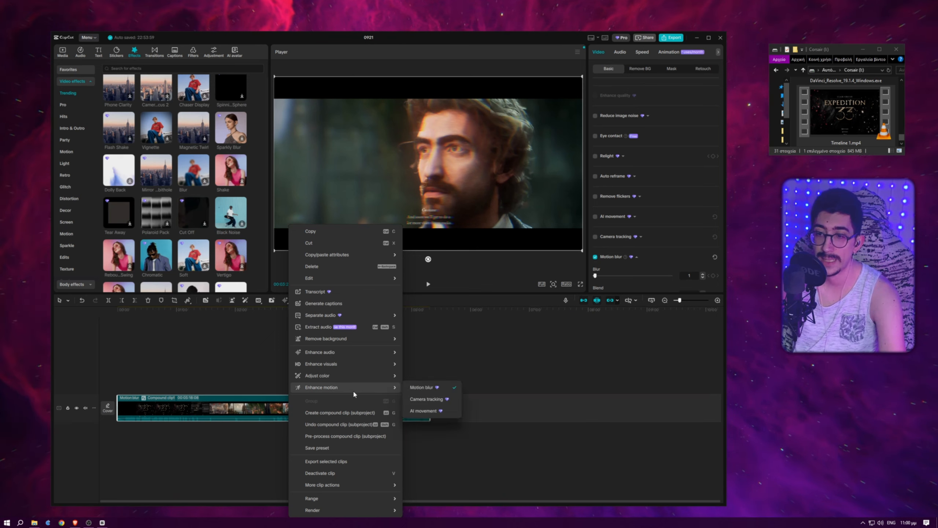
{"action": "left_click", "coordinate": [331, 439]}
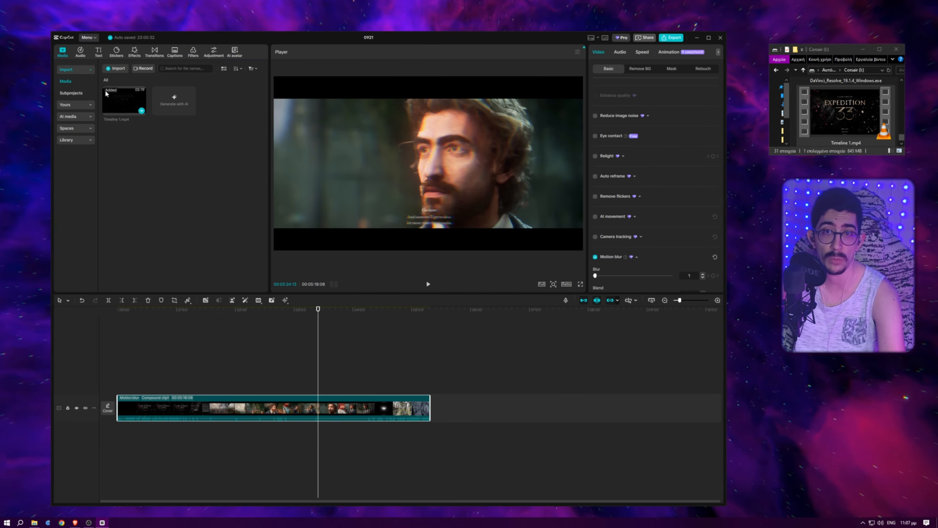
- Open the CapCut Drafts save folder from the draft settings, place its window beside the editor, and close the settings without saving
{"action": "left_click", "coordinate": [90, 38]}
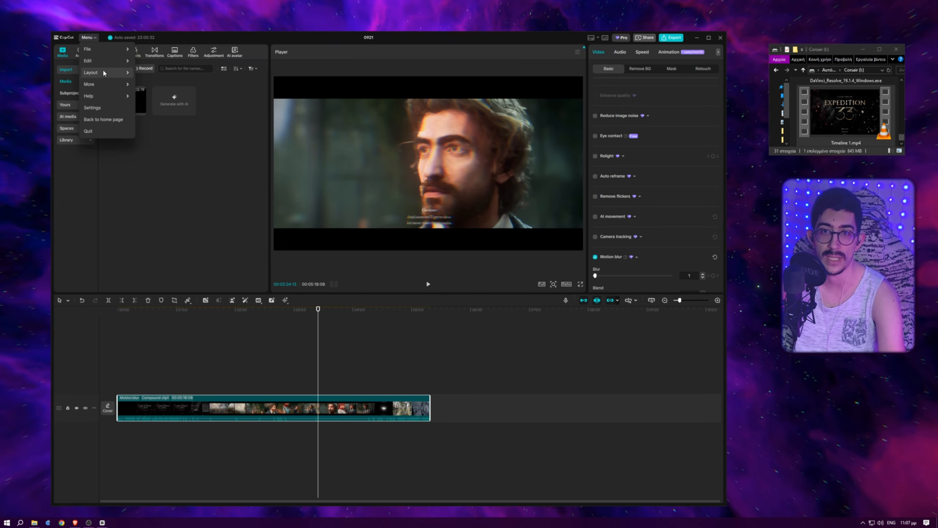
{"action": "mouse_move", "coordinate": [110, 86]}
{"action": "left_click", "coordinate": [92, 108]}
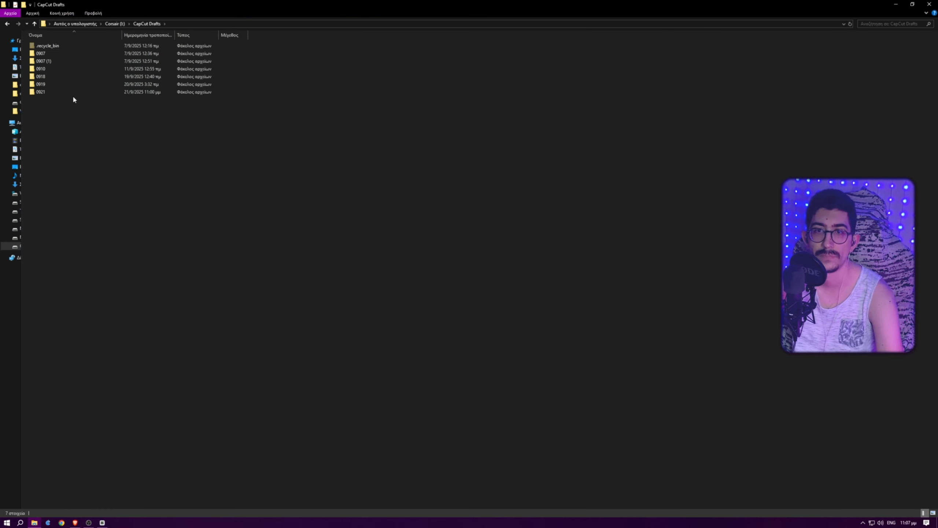
{"action": "left_click_drag", "start_coordinate": [424, 3], "coordinate": [835, 40]}
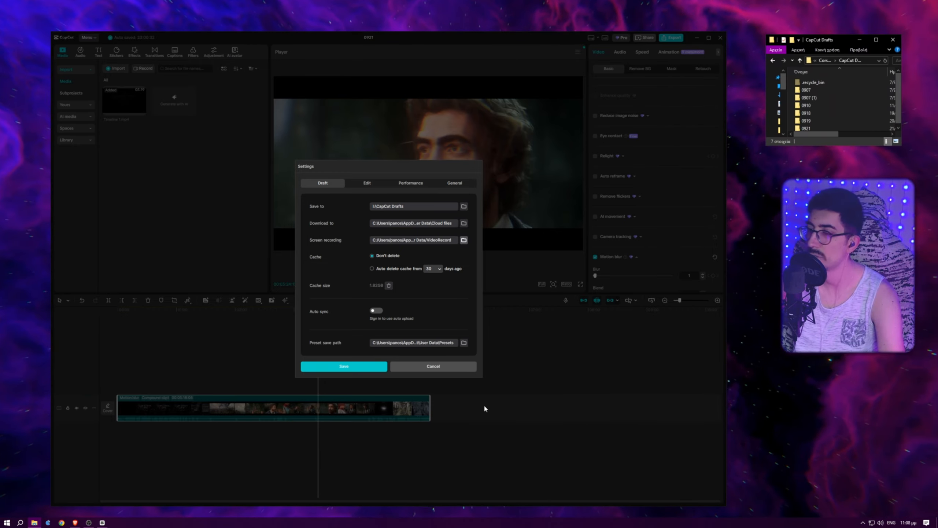
{"action": "left_click", "coordinate": [434, 367]}
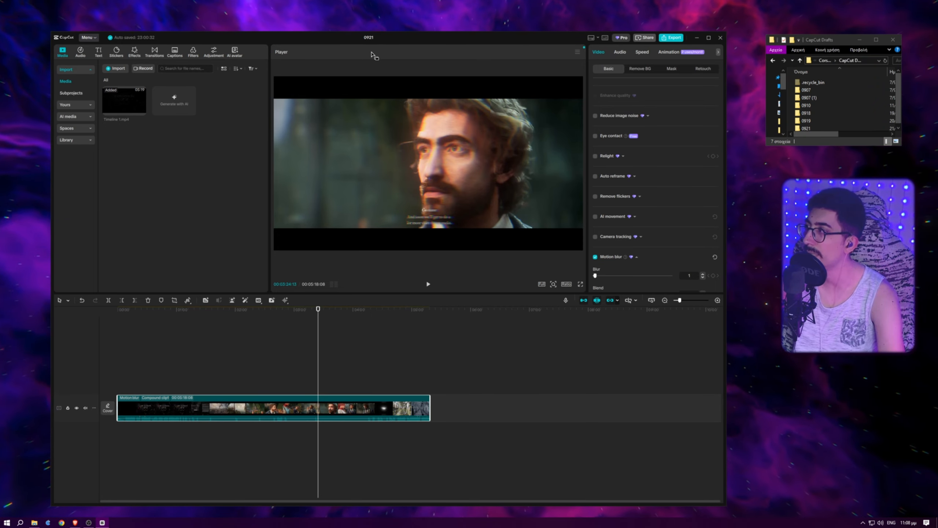
- Check the project's name, open its 0921 draft folder down to Resources > combination, and select the file ending in _video.mp4
{"action": "left_click_drag", "start_coordinate": [360, 37], "coordinate": [362, 37]}
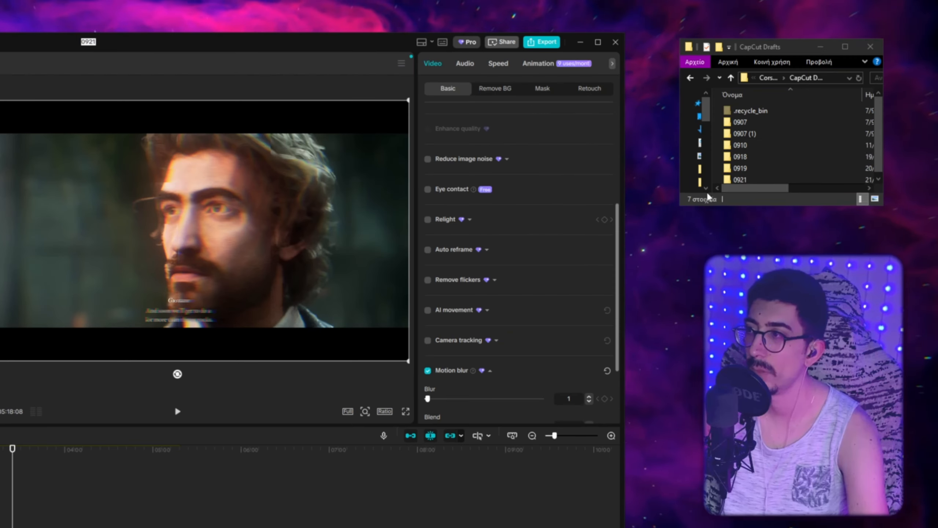
{"action": "double_click", "coordinate": [750, 181]}
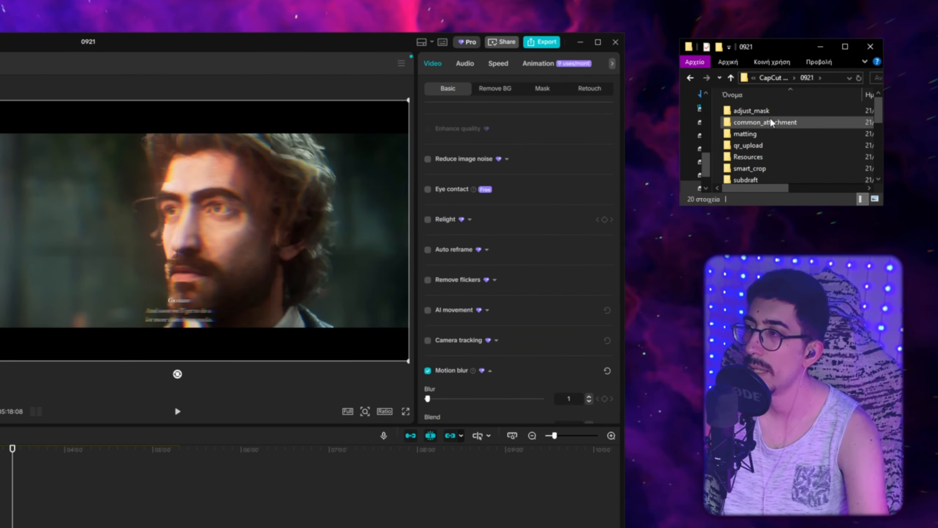
{"action": "double_click", "coordinate": [754, 157]}
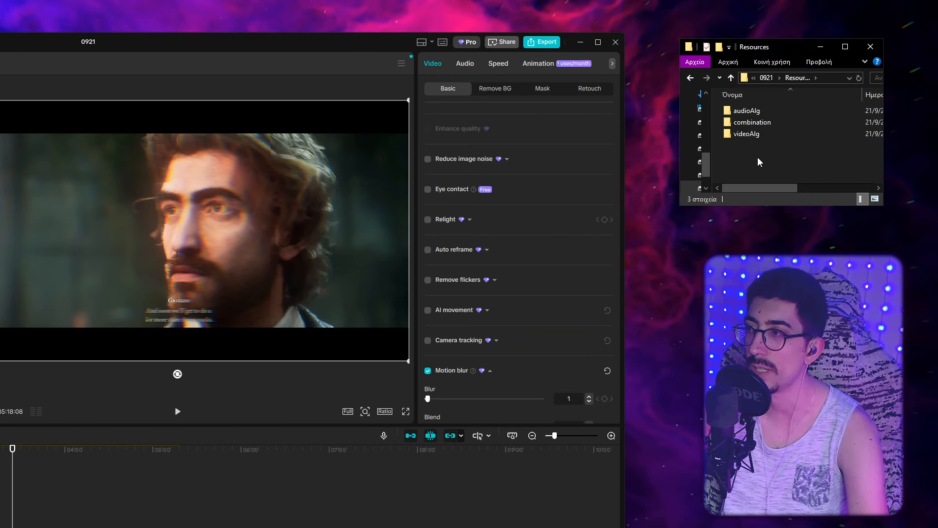
{"action": "double_click", "coordinate": [772, 124]}
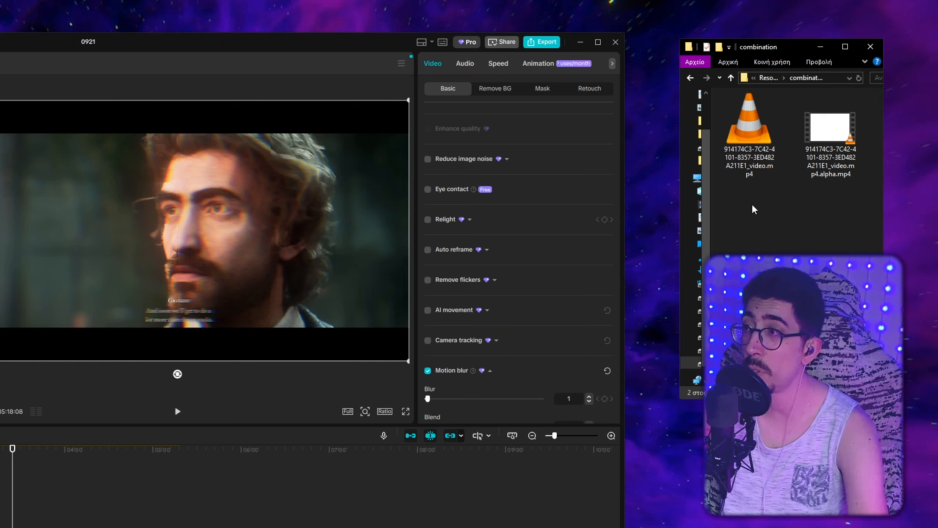
{"action": "left_click", "coordinate": [752, 171]}
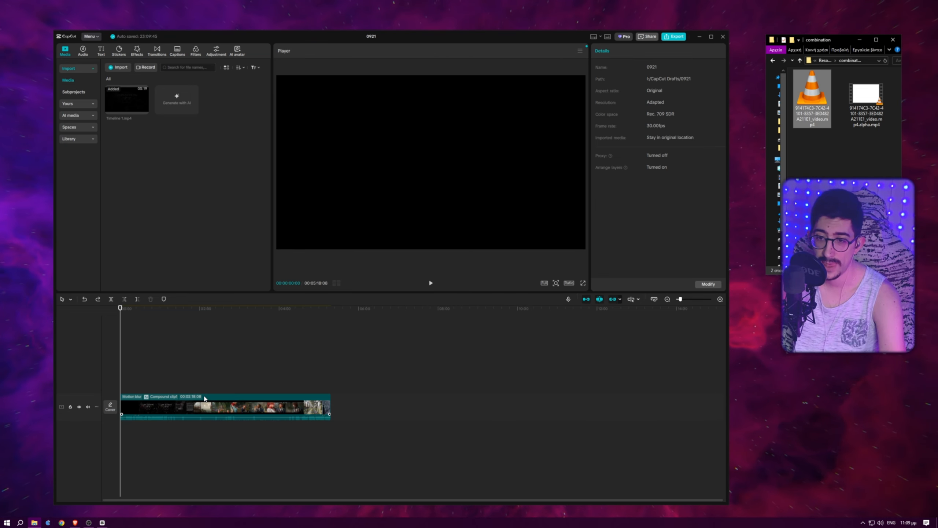
- Delete the compound clip from the timeline and put the pre-rendered _video.mp4 from the combination folder in its place
{"action": "left_click", "coordinate": [205, 398]}
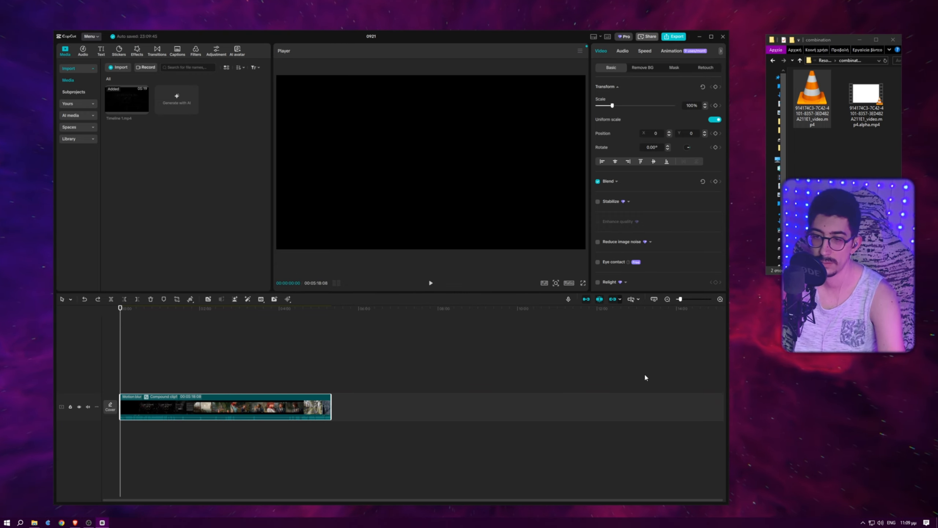
{"action": "key", "text": "Delete"}
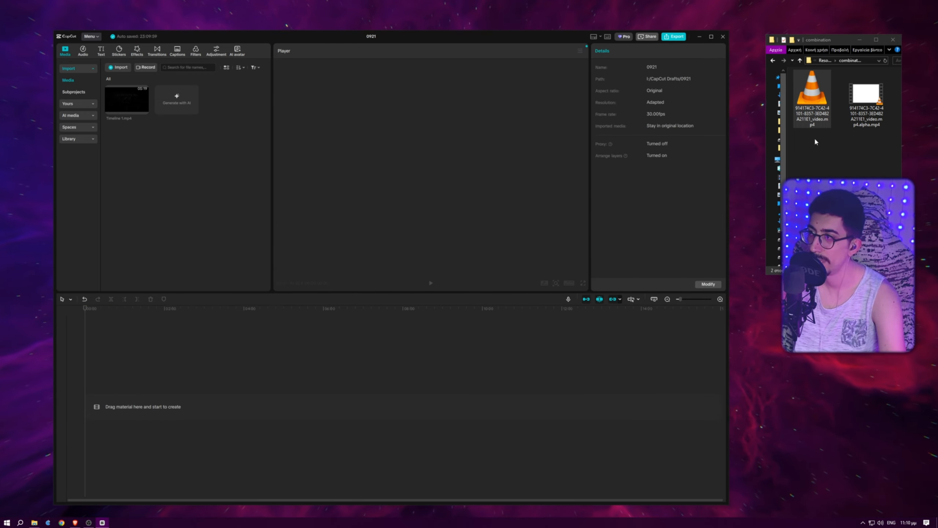
{"action": "left_click_drag", "start_coordinate": [821, 105], "coordinate": [140, 408]}
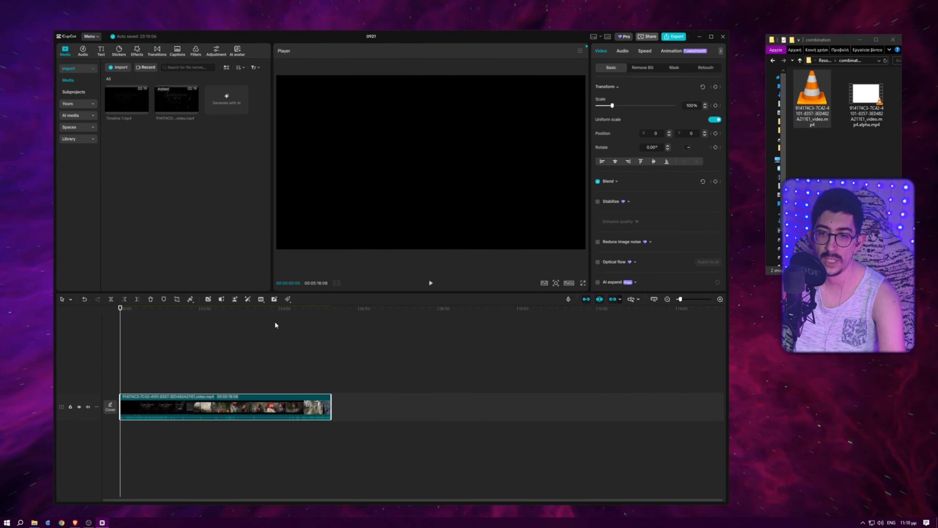
- Play the imported clip from the start and around 2:23 to check that the effects are baked in
{"action": "key", "text": "space"}
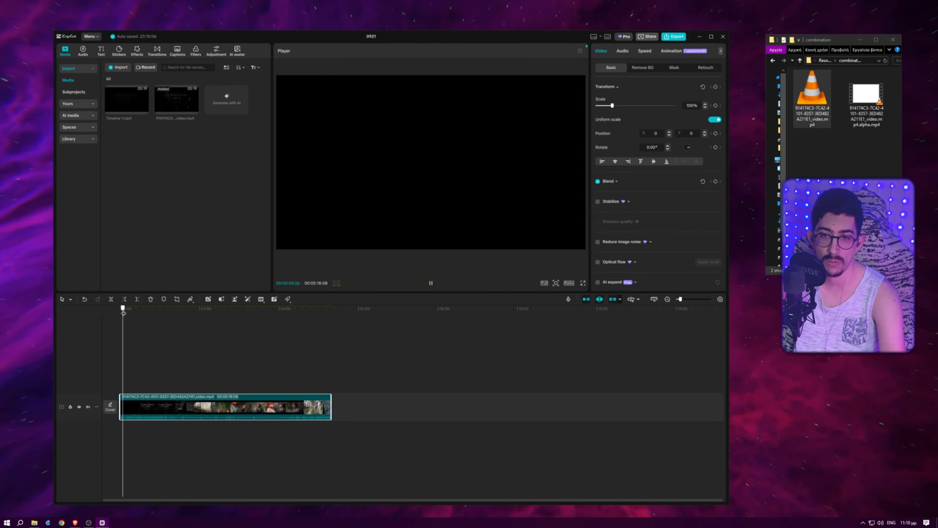
{"action": "left_click_drag", "start_coordinate": [123, 311], "coordinate": [214, 325]}
{"action": "key", "text": "space"}
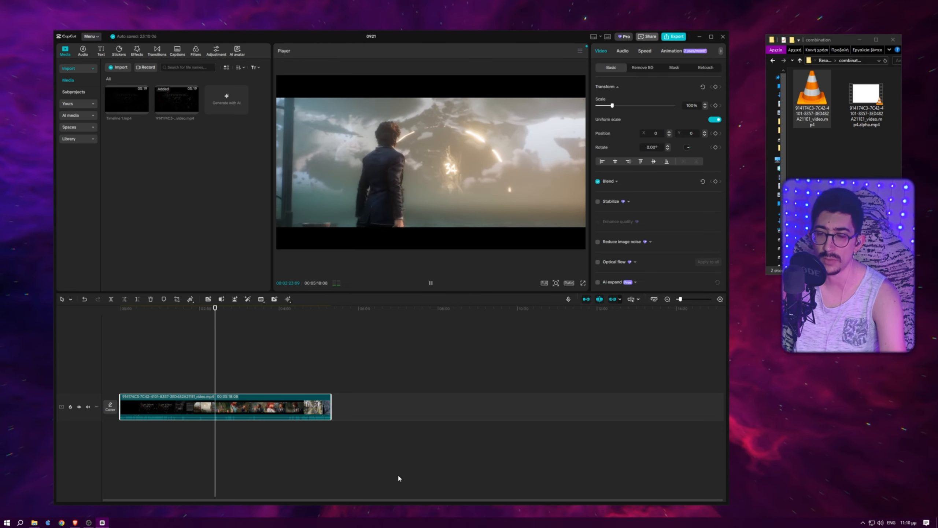
{"action": "key", "text": "space"}
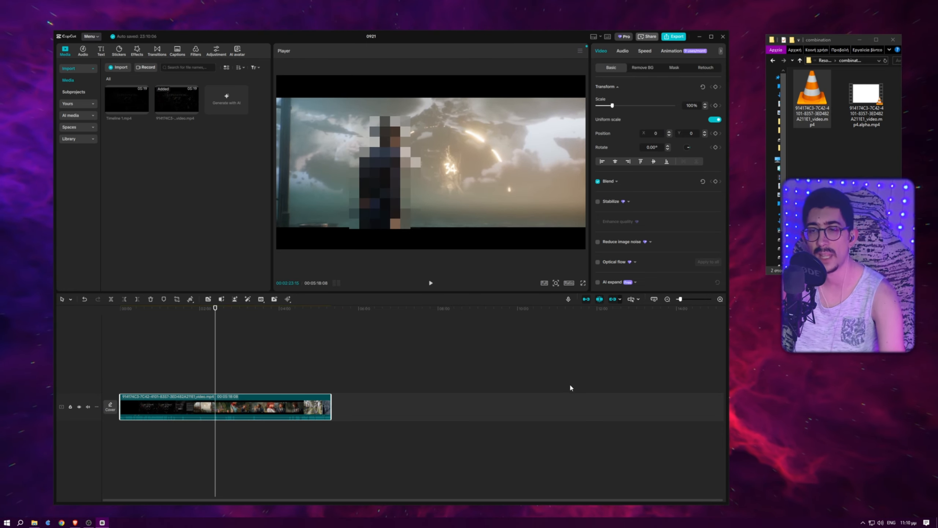
{"action": "key", "text": "space"}
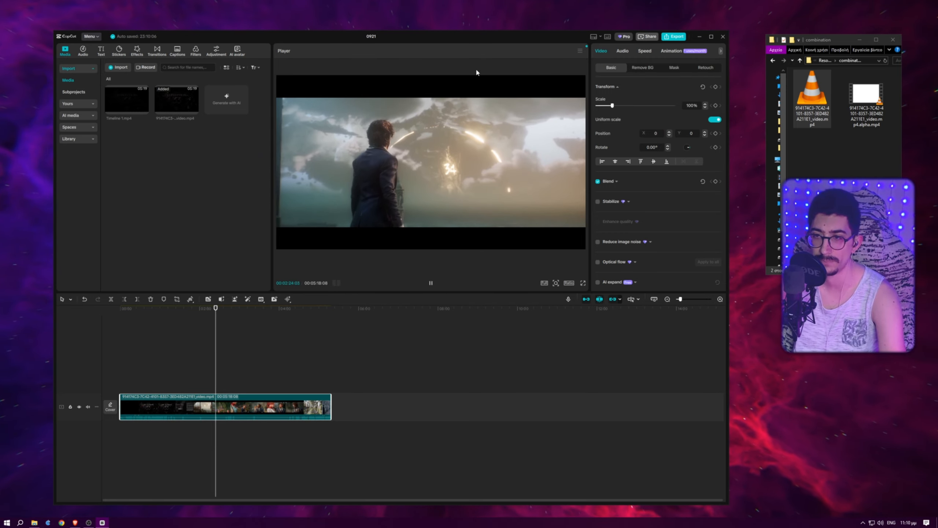
{"action": "key", "text": "space"}
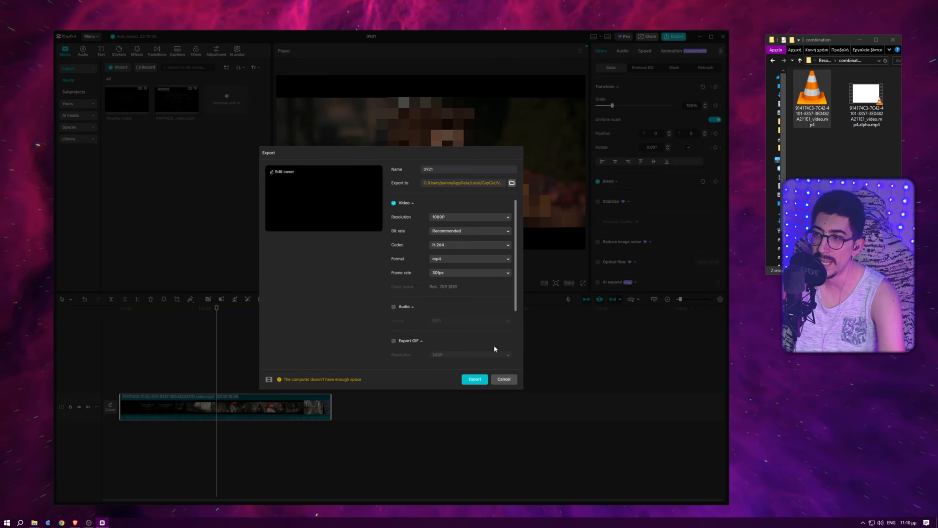
- Set the export destination to the Corsair (I:) drive
{"action": "left_click", "coordinate": [512, 182]}
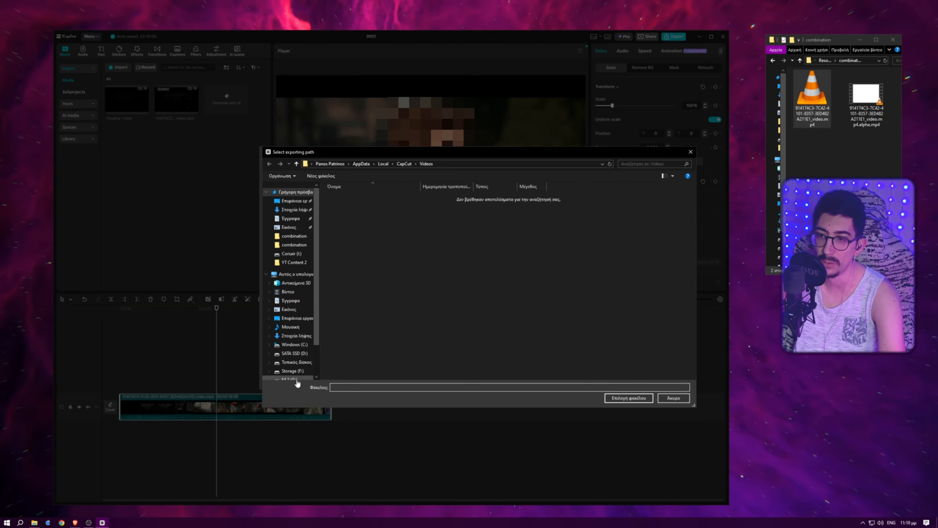
{"action": "scroll", "coordinate": [297, 373], "scroll_direction": "down", "scroll_amount": 2}
{"action": "left_click", "coordinate": [292, 365]}
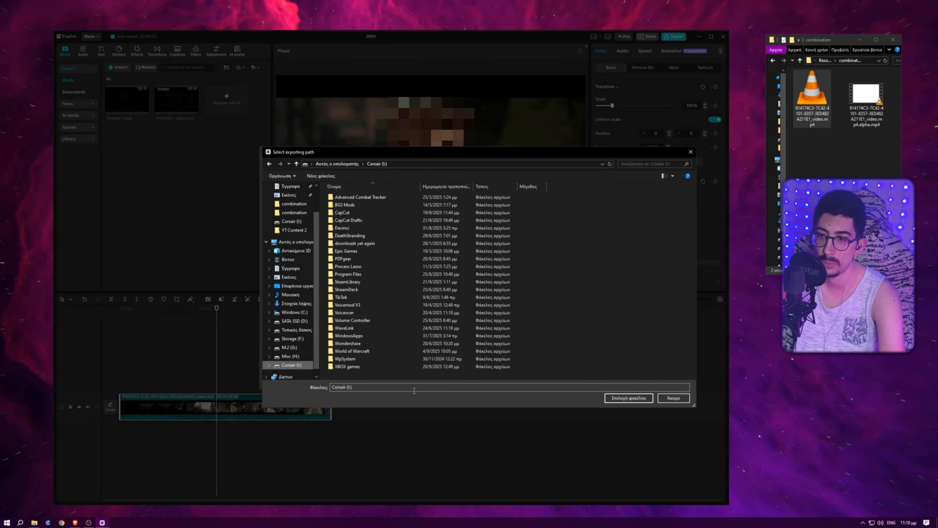
{"action": "left_click", "coordinate": [629, 398]}
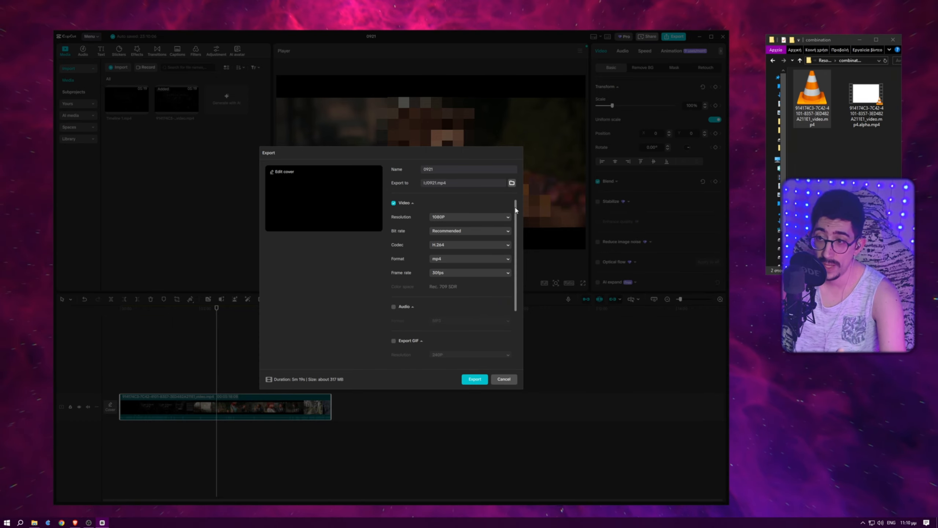
- Try the 2K and 4K export resolutions, review the remaining export options, and cancel the export
{"action": "left_click", "coordinate": [445, 218]}
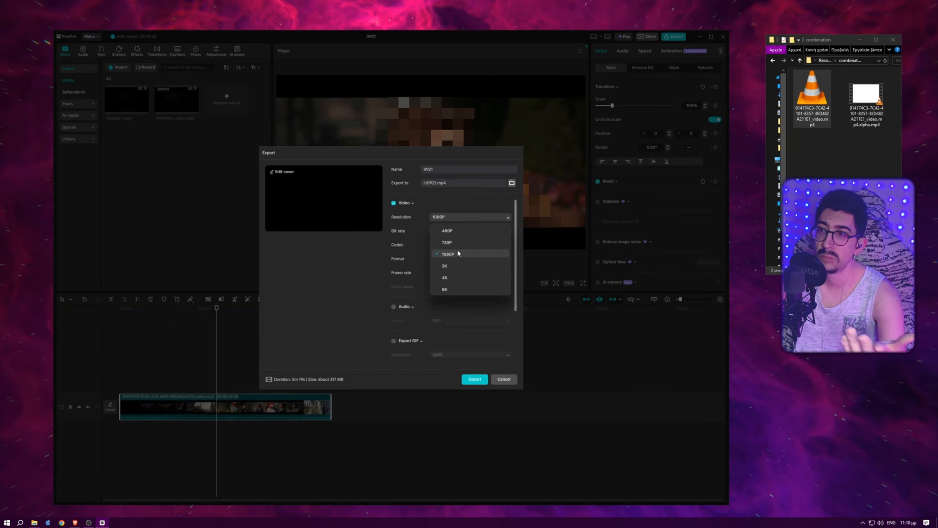
{"action": "left_click", "coordinate": [451, 266]}
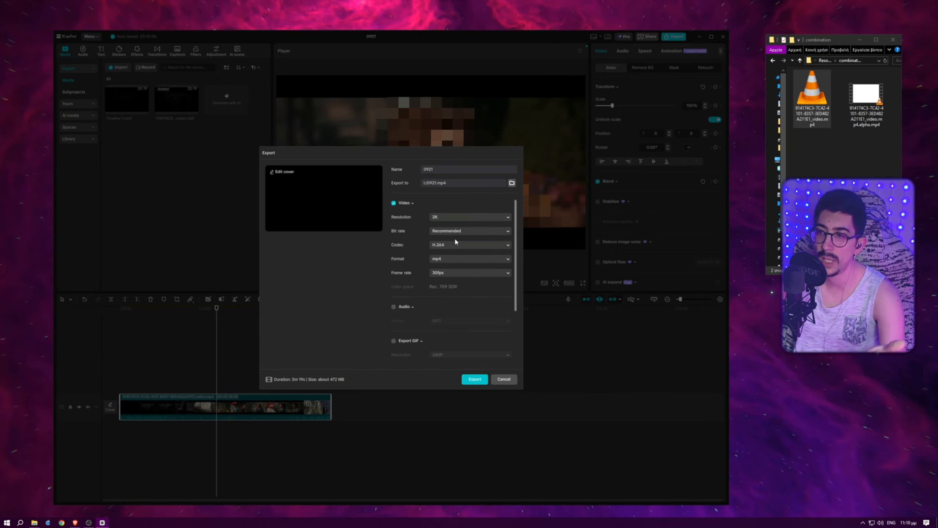
{"action": "left_click", "coordinate": [438, 221]}
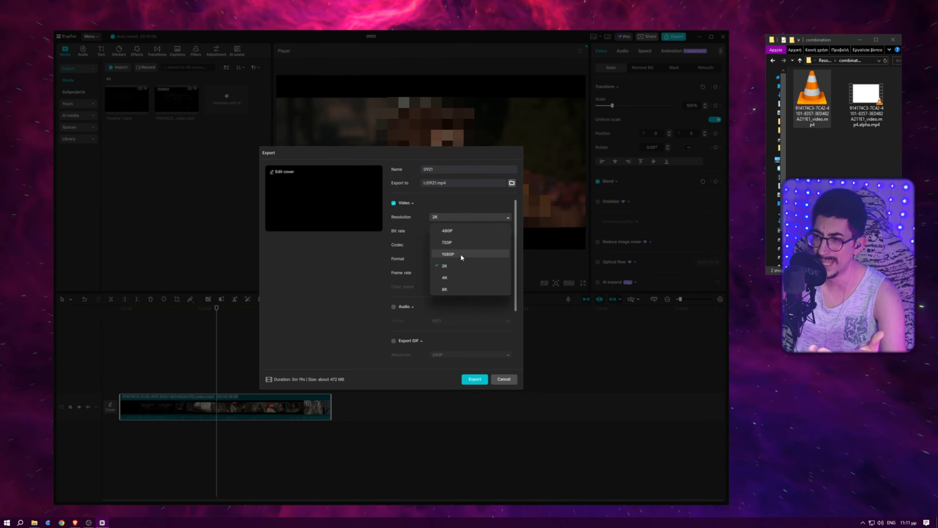
{"action": "left_click", "coordinate": [458, 278]}
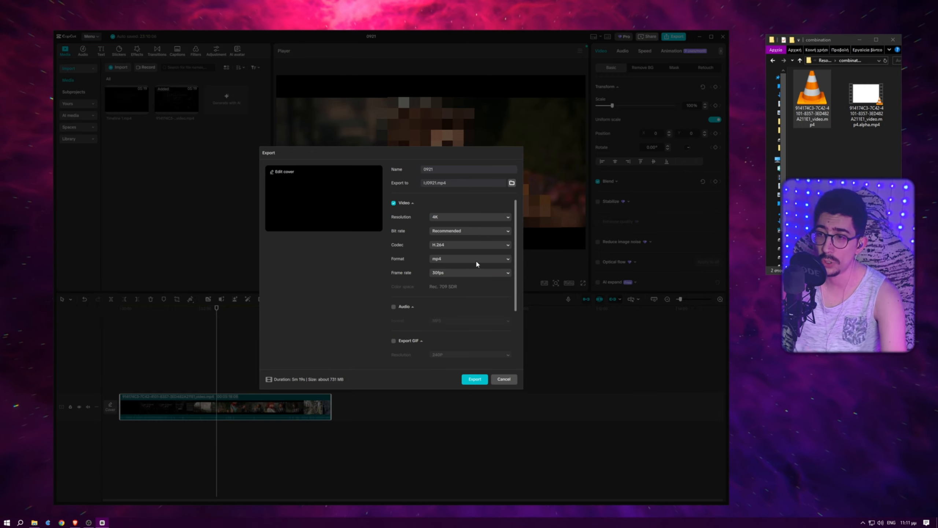
{"action": "scroll", "coordinate": [458, 296], "scroll_direction": "down", "scroll_amount": 2}
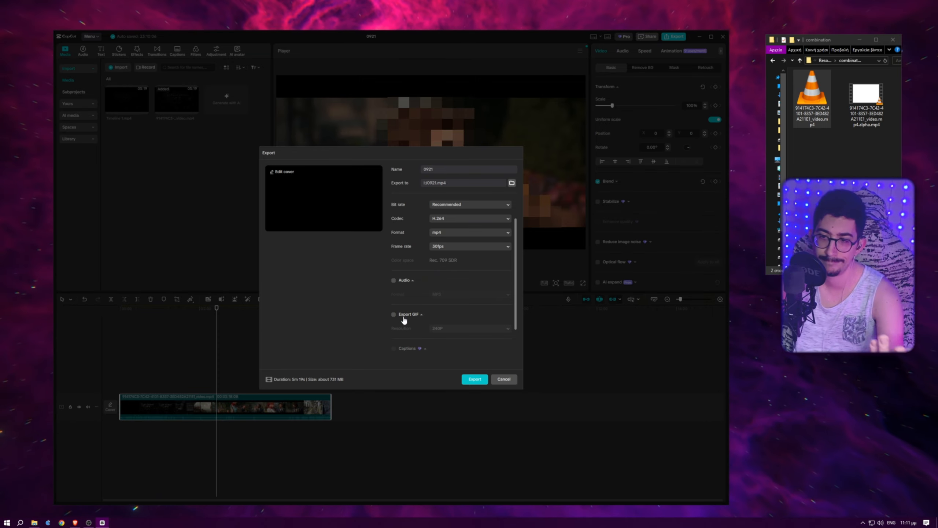
{"action": "scroll", "coordinate": [451, 272], "scroll_direction": "down", "scroll_amount": 1}
{"action": "scroll", "coordinate": [451, 273], "scroll_direction": "down", "scroll_amount": 1}
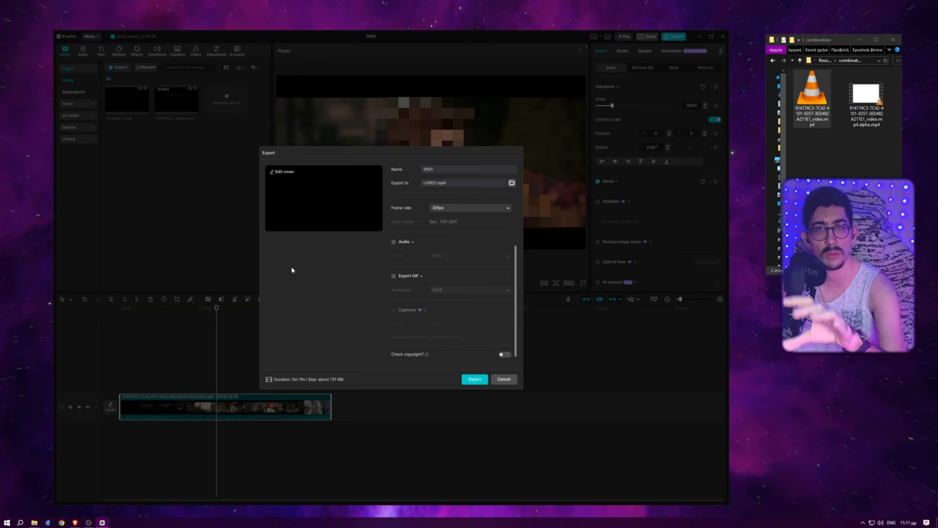
{"action": "left_click", "coordinate": [511, 383]}
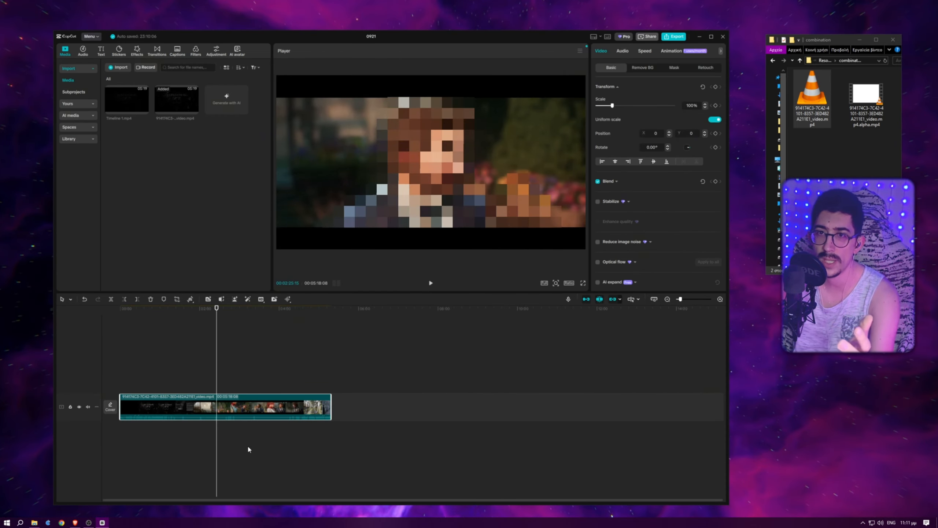
{"action": "left_click", "coordinate": [178, 52]}
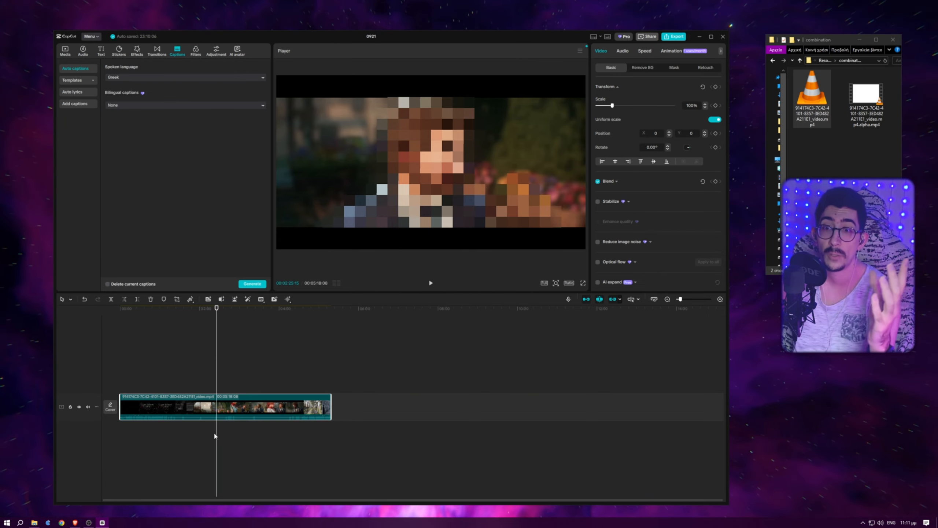
{"action": "right_click", "coordinate": [234, 407]}
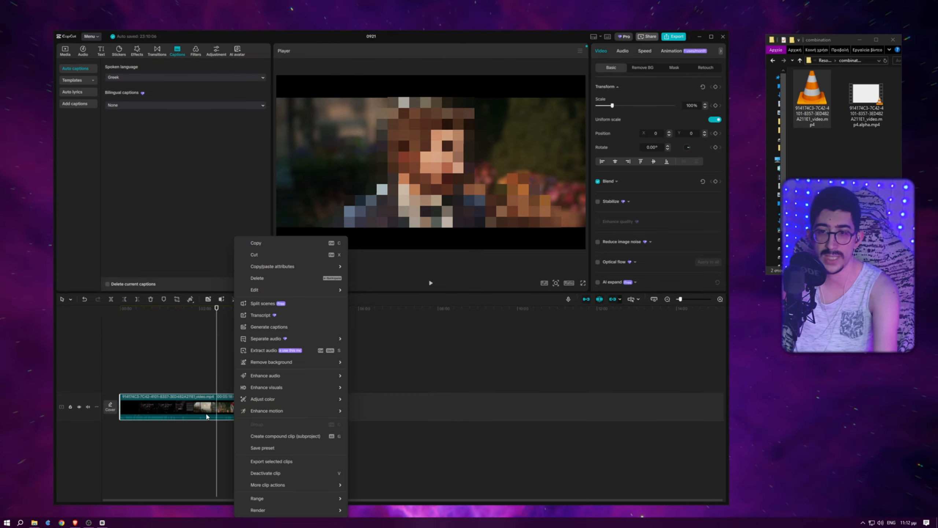
{"action": "mouse_move", "coordinate": [244, 388]}
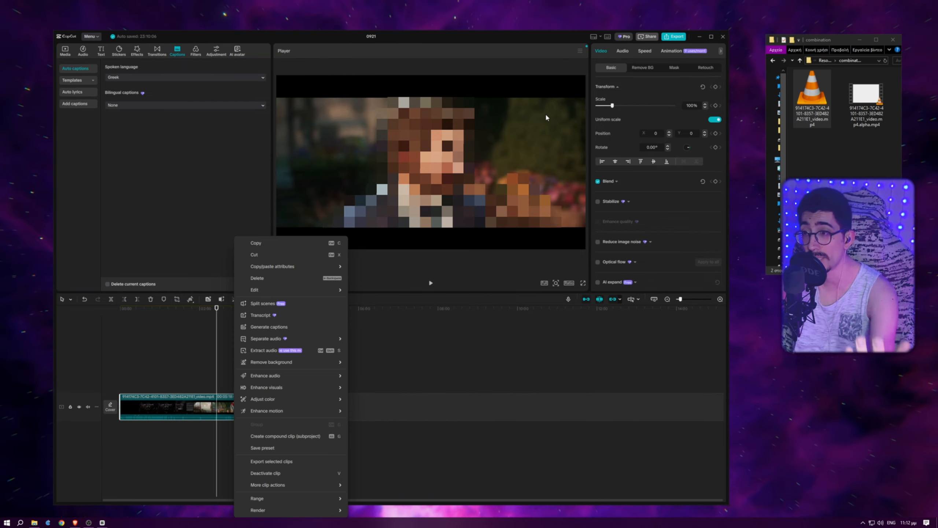
{"action": "left_click", "coordinate": [538, 340]}
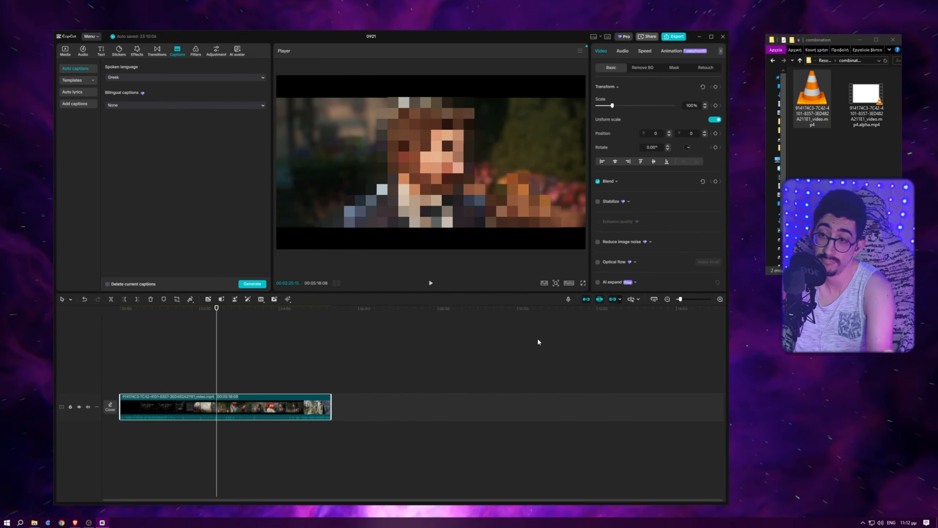